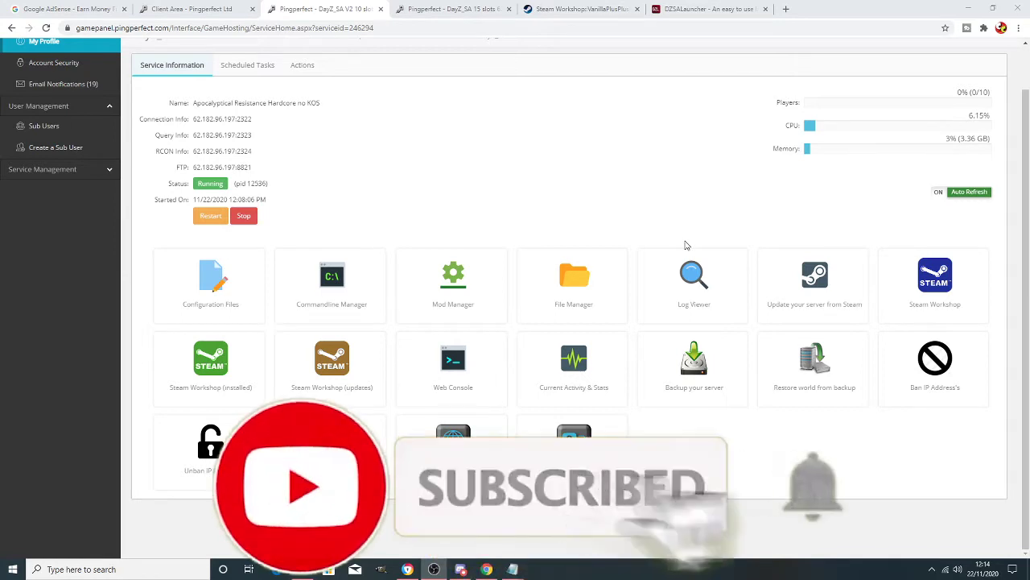
- Glance at the Mod Manager, go back to Service Information, and close the 'DayZ_SA 15 slots' tab
click(487, 285)
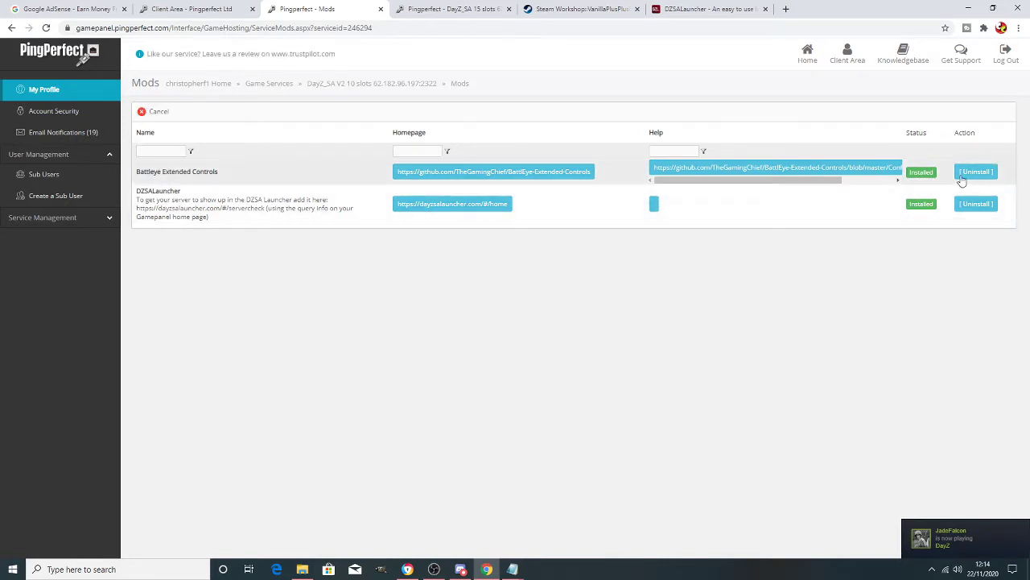
click(12, 29)
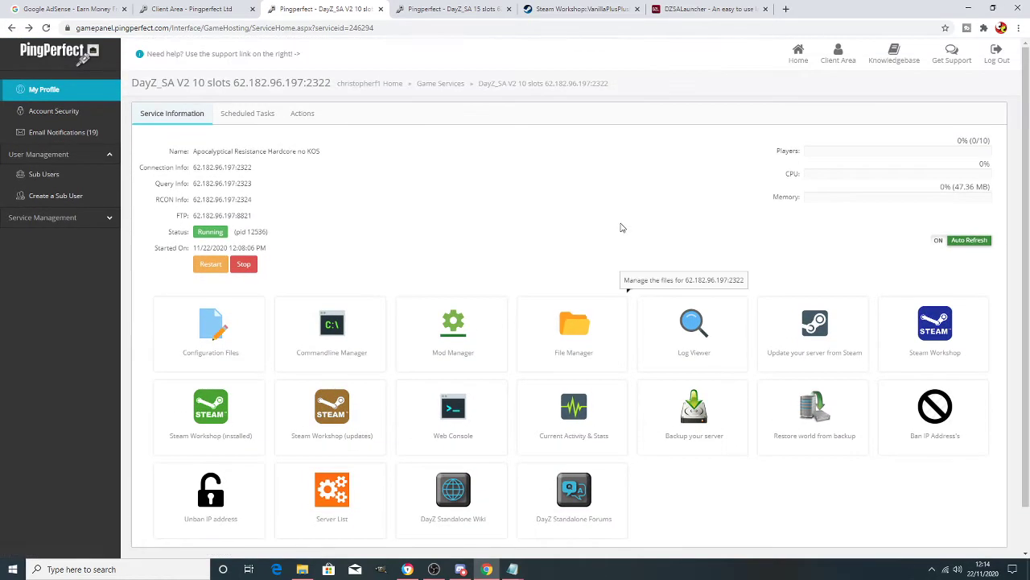
click(509, 9)
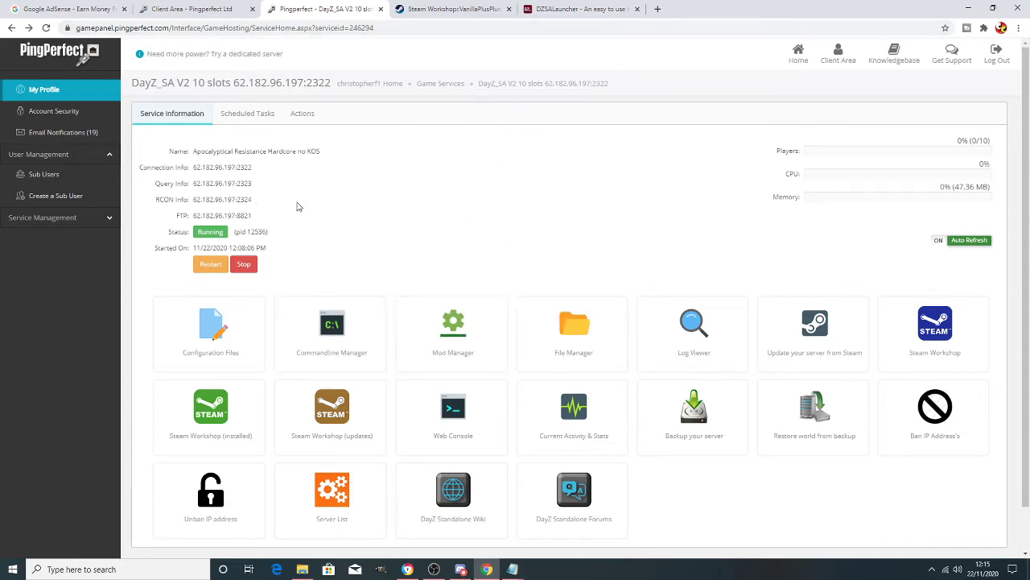
- Run DZSA Launcher's Check Server on query address 62.182.96.197:2323 and review the four listed mods
drag(252, 183, 191, 185)
key(ctrl+c)
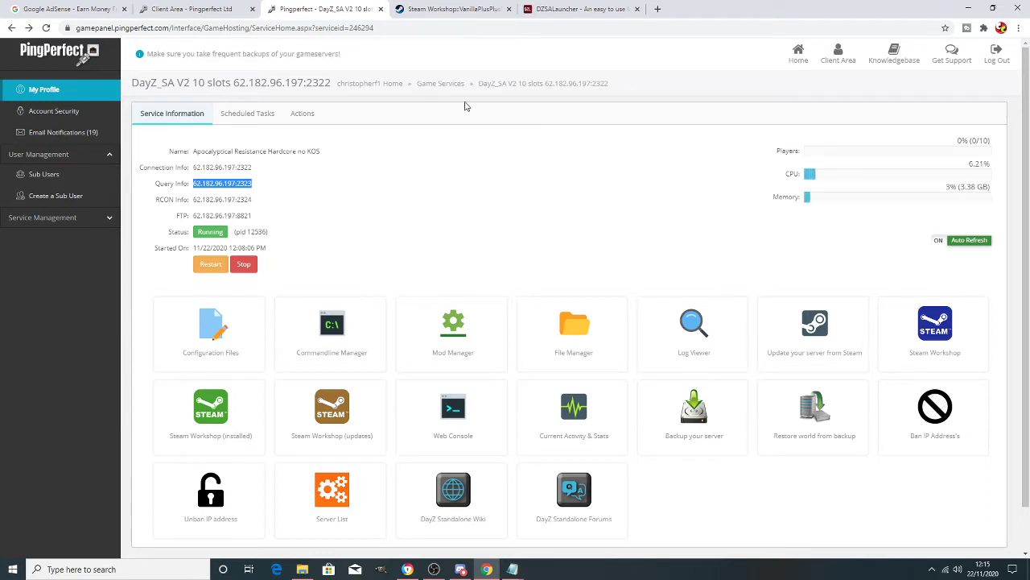
click(573, 12)
click(417, 140)
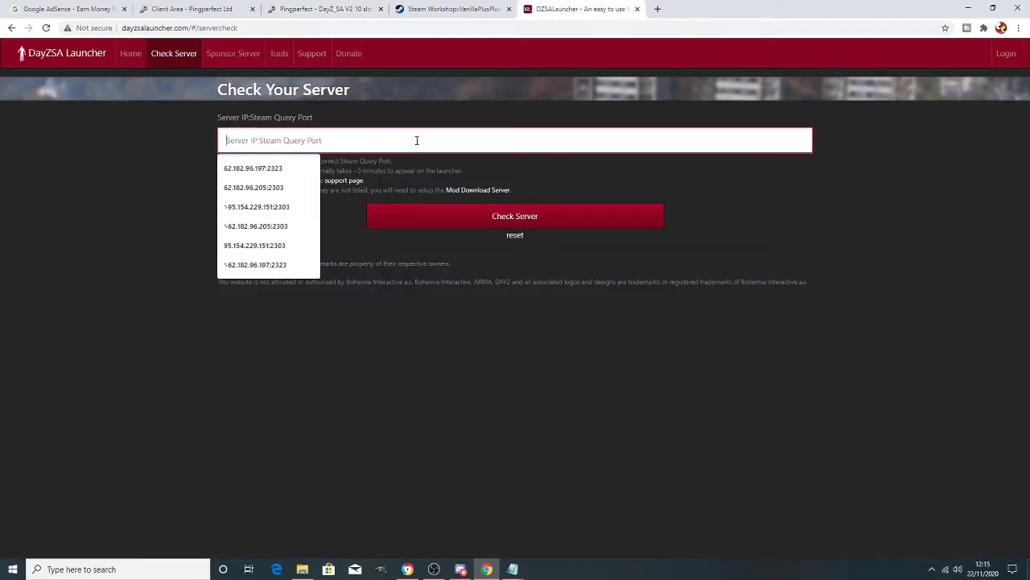
key(ctrl+v)
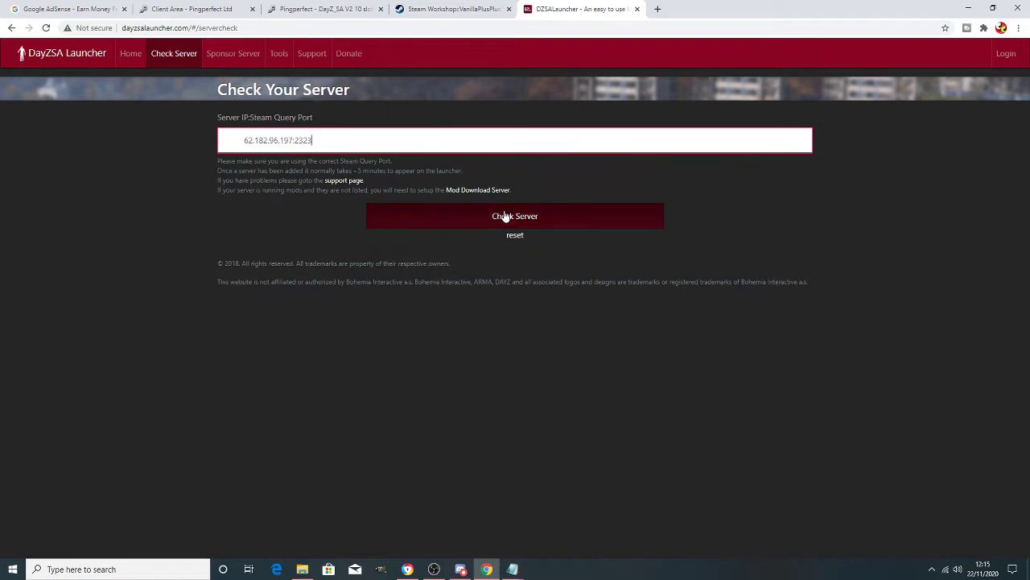
click(504, 216)
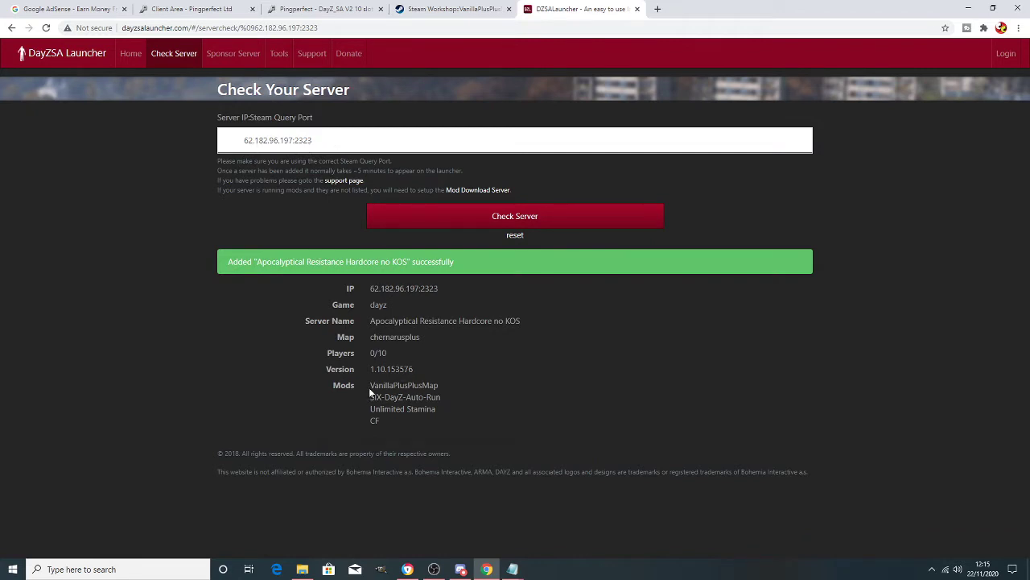
drag(369, 387, 422, 427)
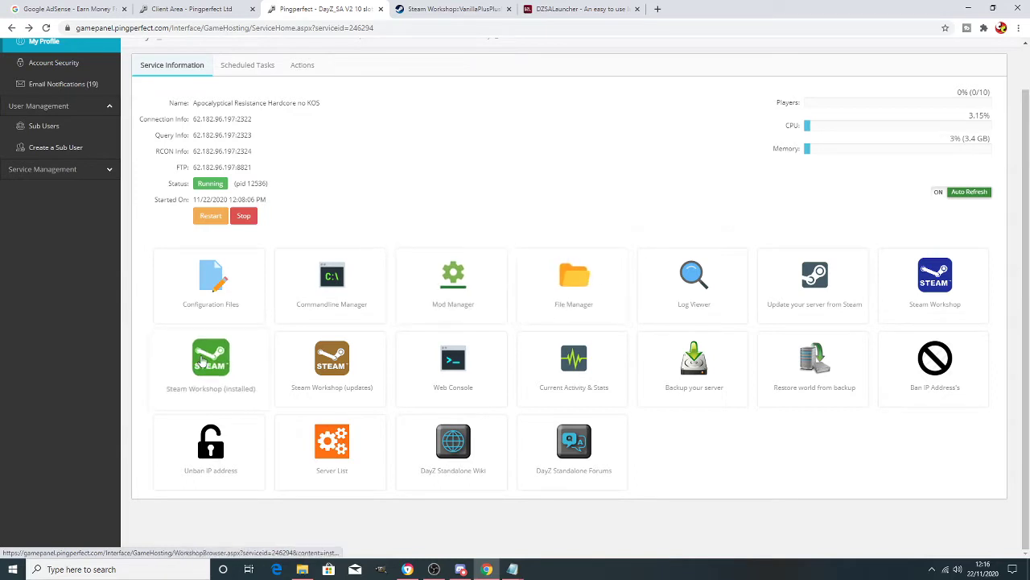
- Search the Steam Workshop for 'gorz' and install the GoreZ mod
click(939, 287)
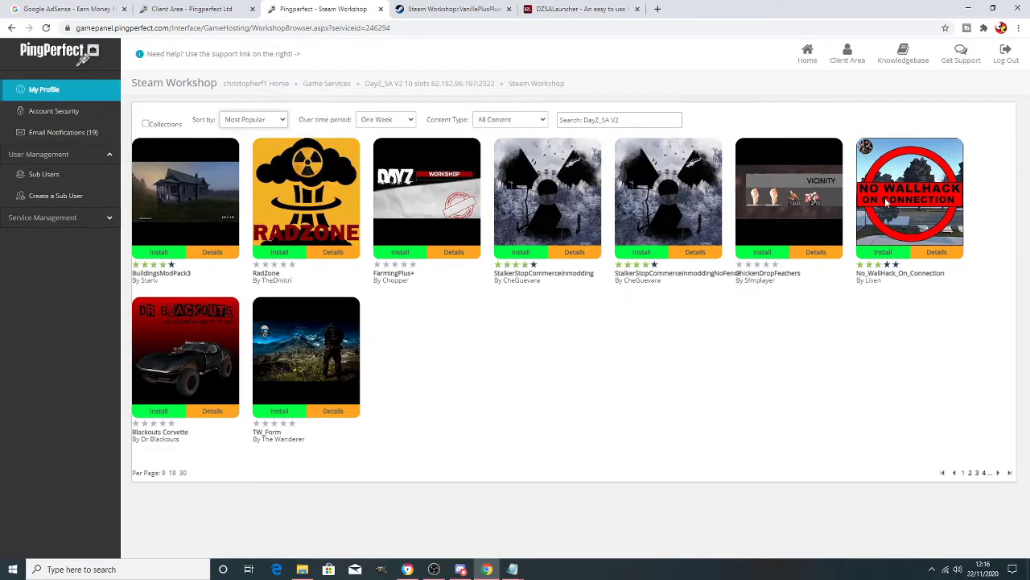
click(653, 120)
text(gor)
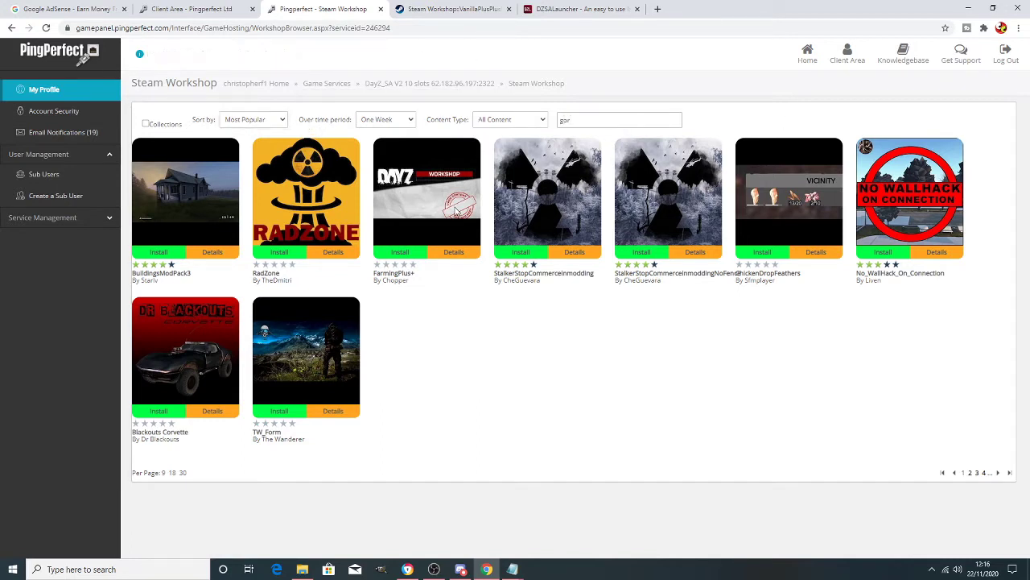
text(z)
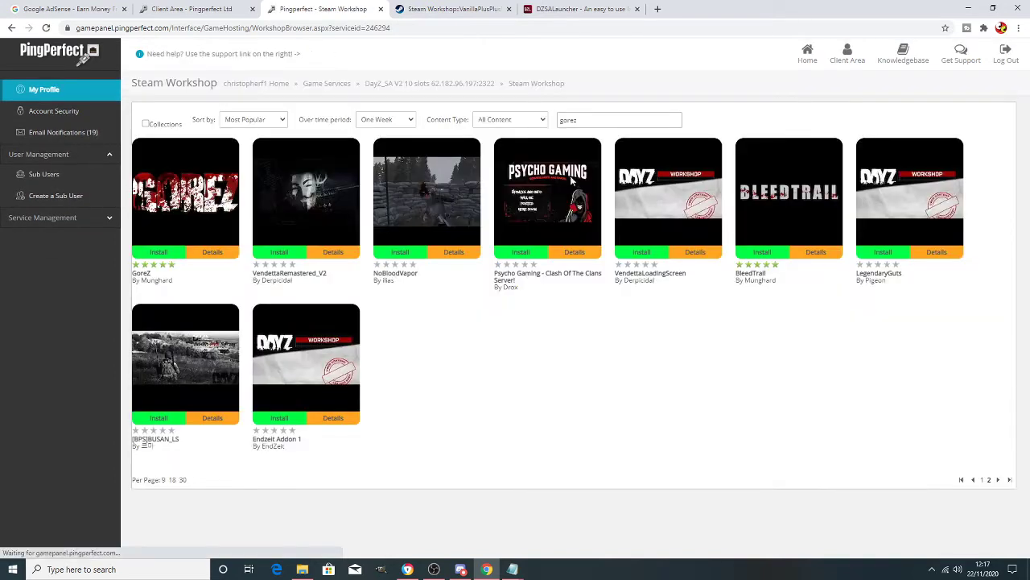
click(158, 253)
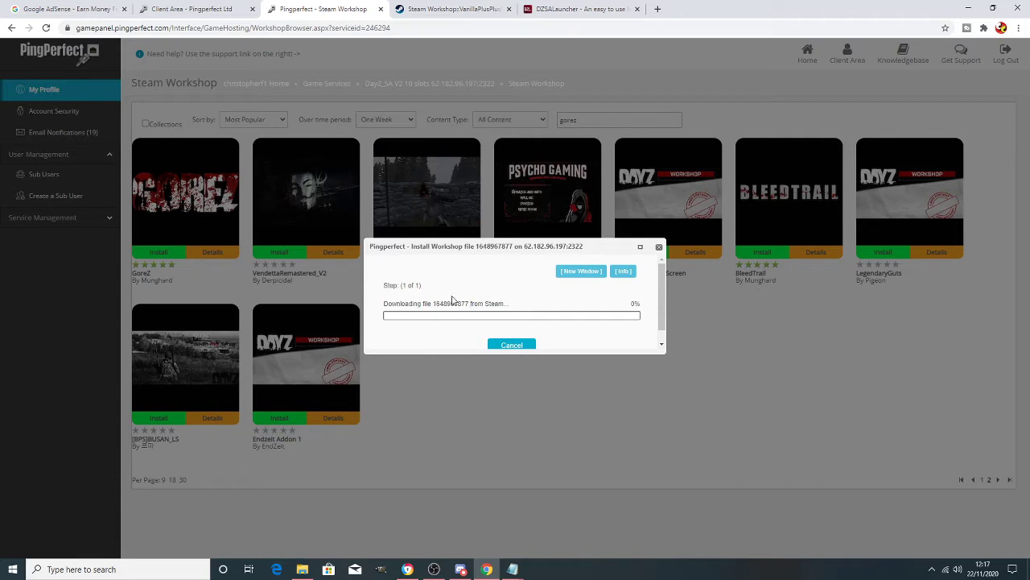
drag(471, 302, 434, 303)
click(600, 362)
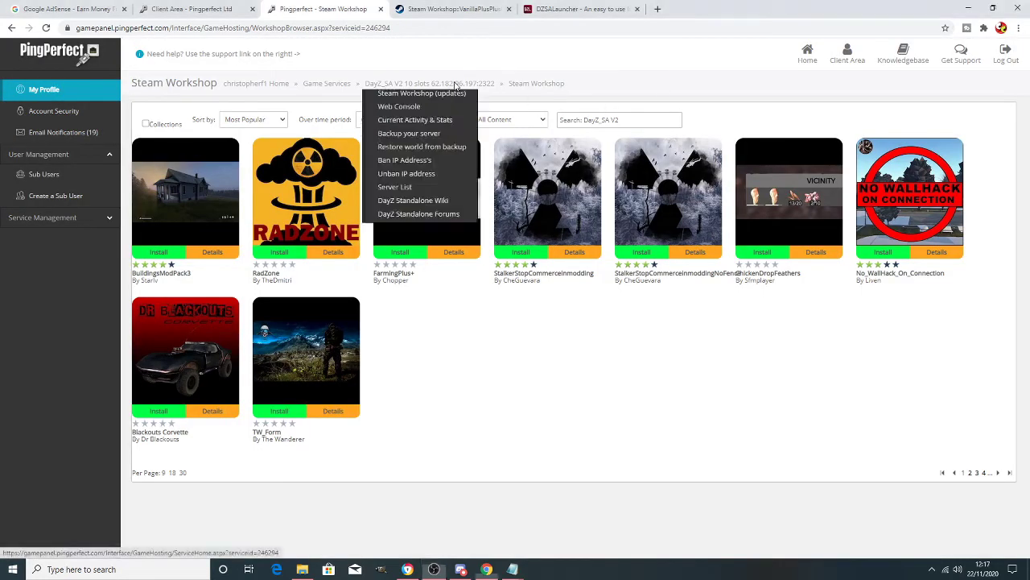
- Open the installed workshop mods list and compare it with the DZSA Launcher mod list
click(454, 83)
scroll(569, 154, down, 1)
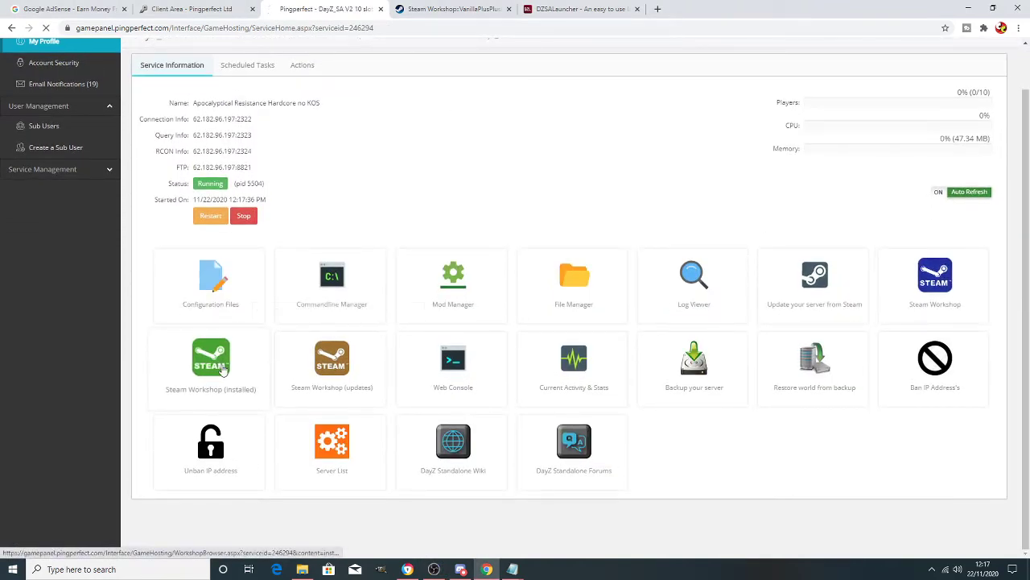
click(219, 377)
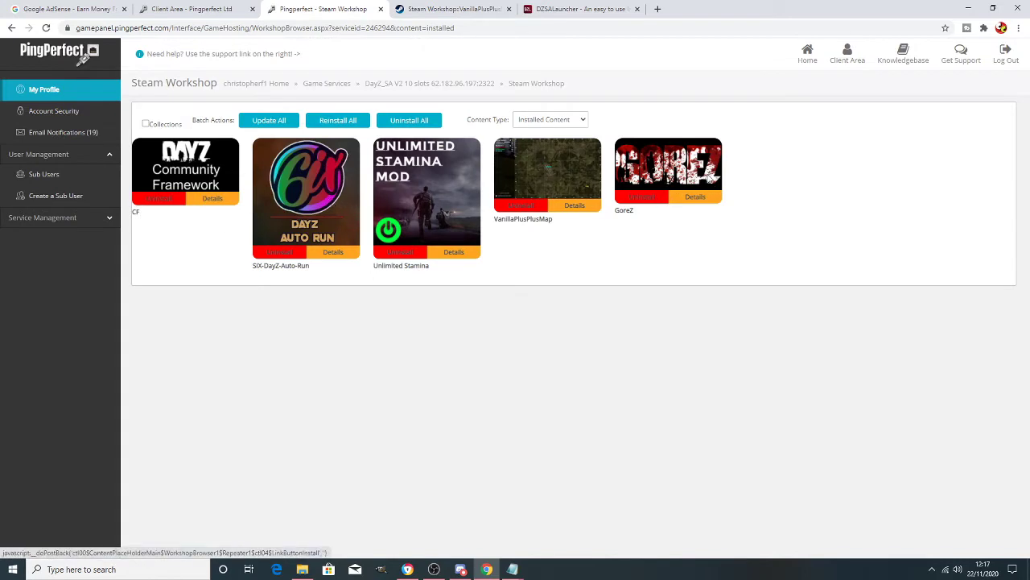
click(575, 9)
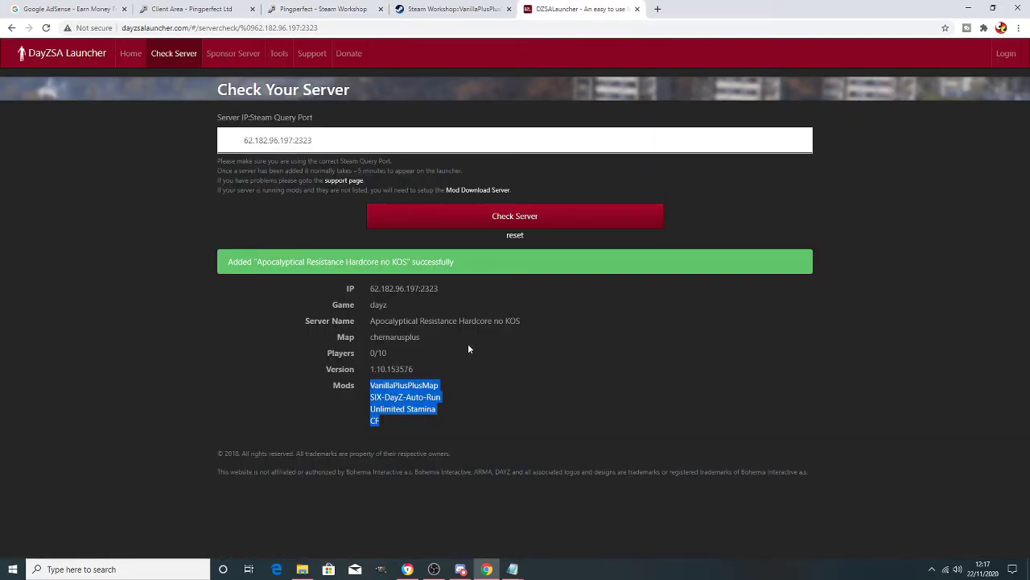
click(469, 390)
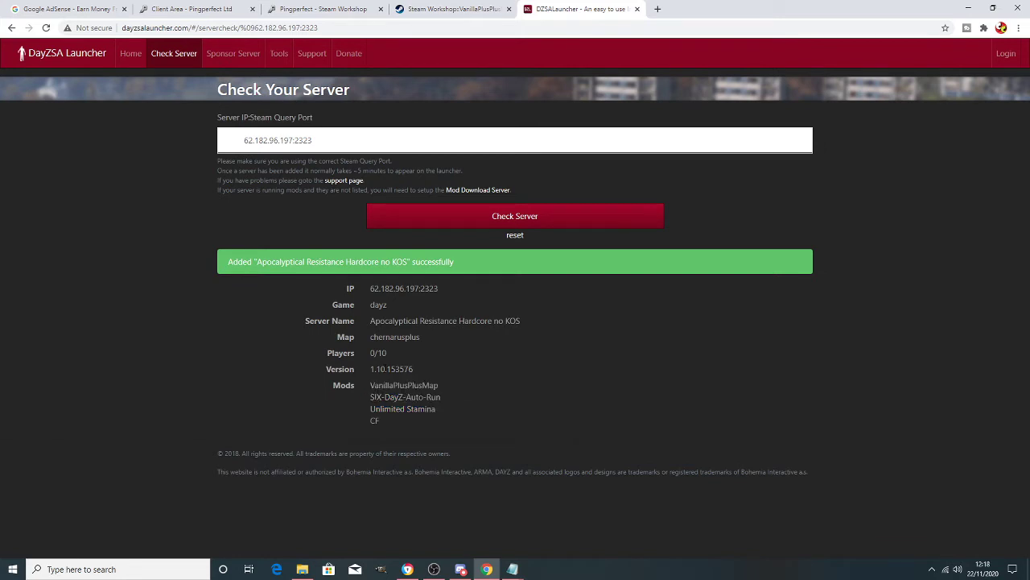
click(345, 10)
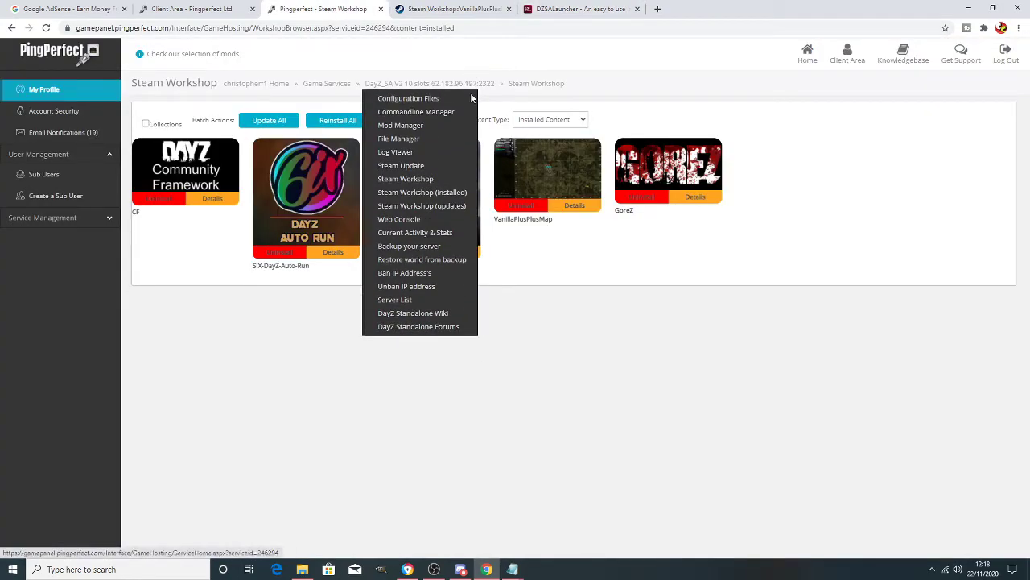
click(695, 197)
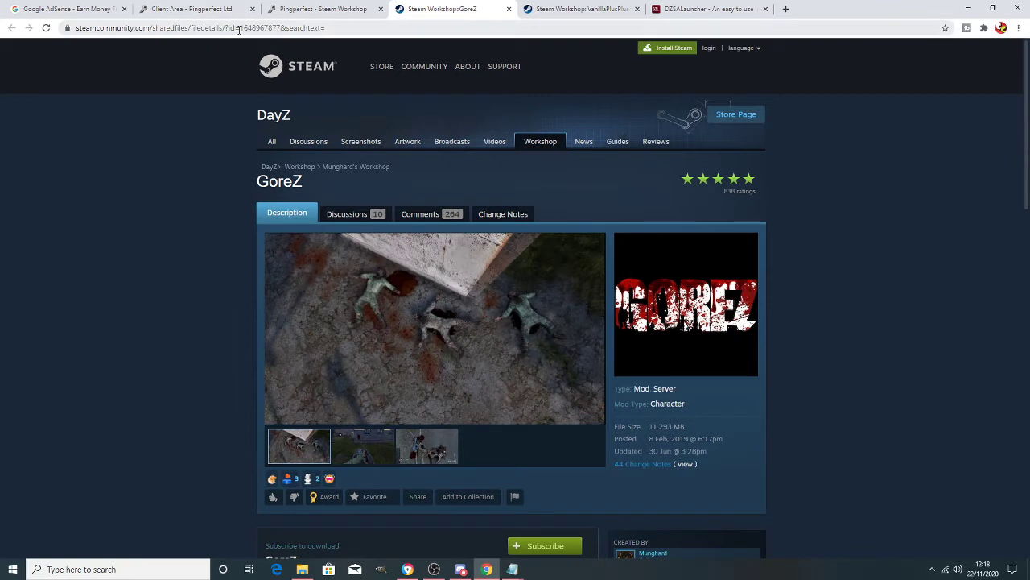
drag(243, 29, 285, 32)
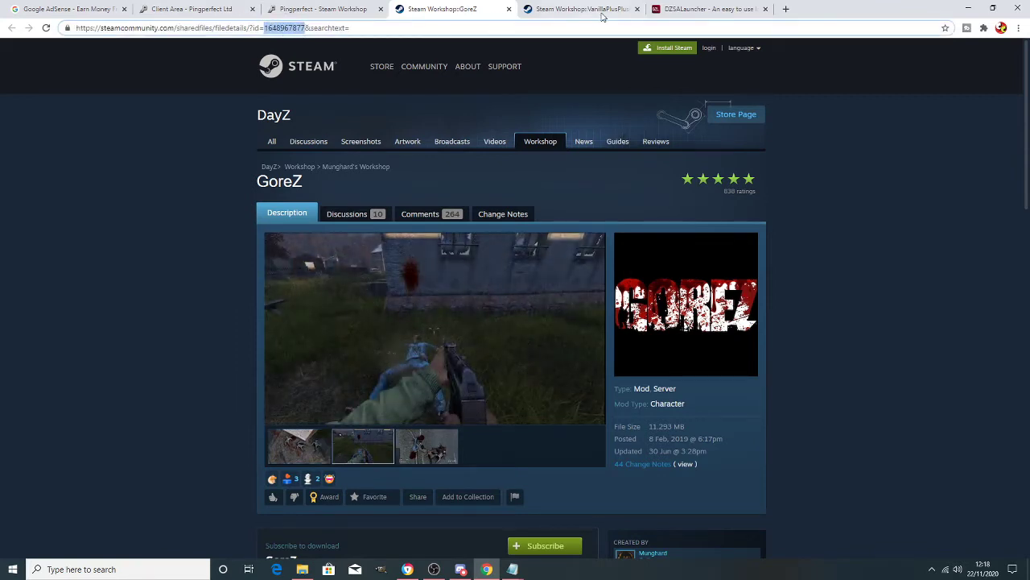
click(354, 11)
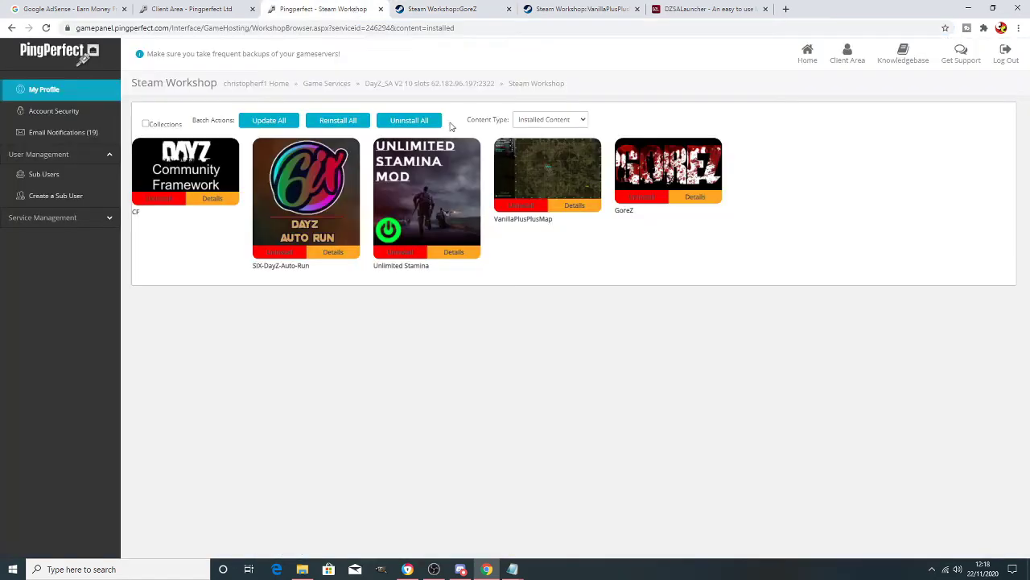
click(440, 84)
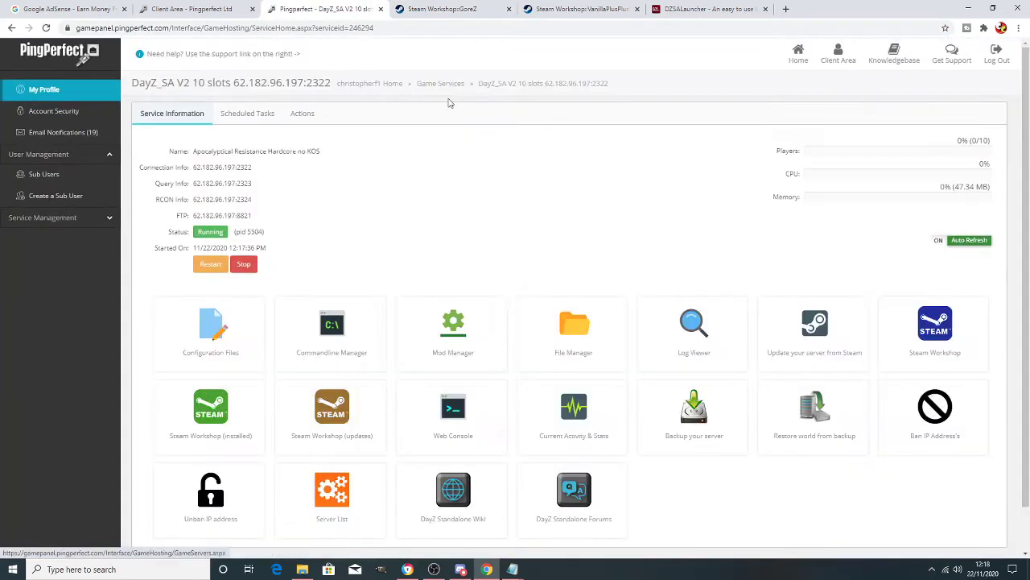
click(572, 328)
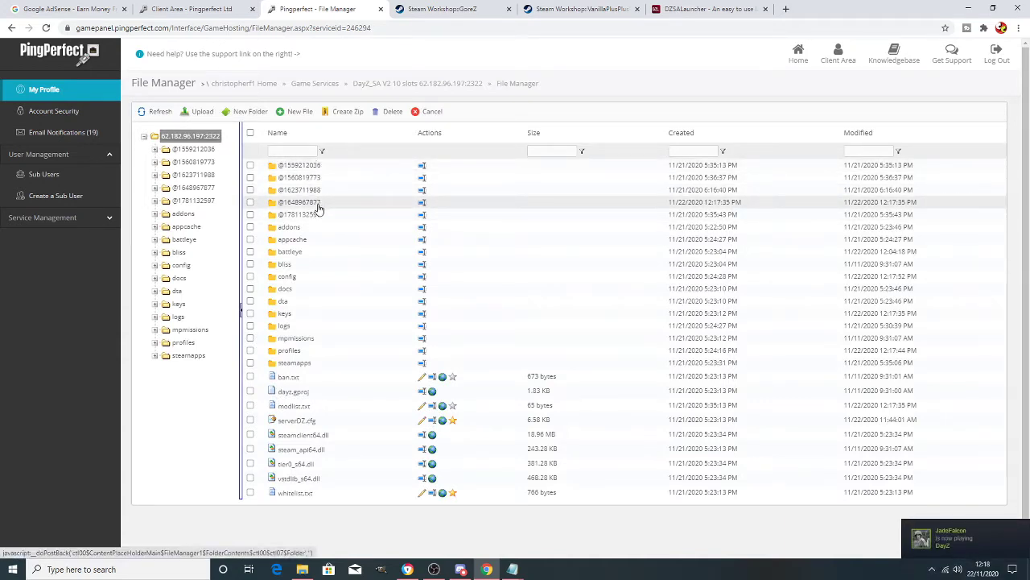
click(420, 205)
drag(450, 311, 373, 322)
key(ctrl+c)
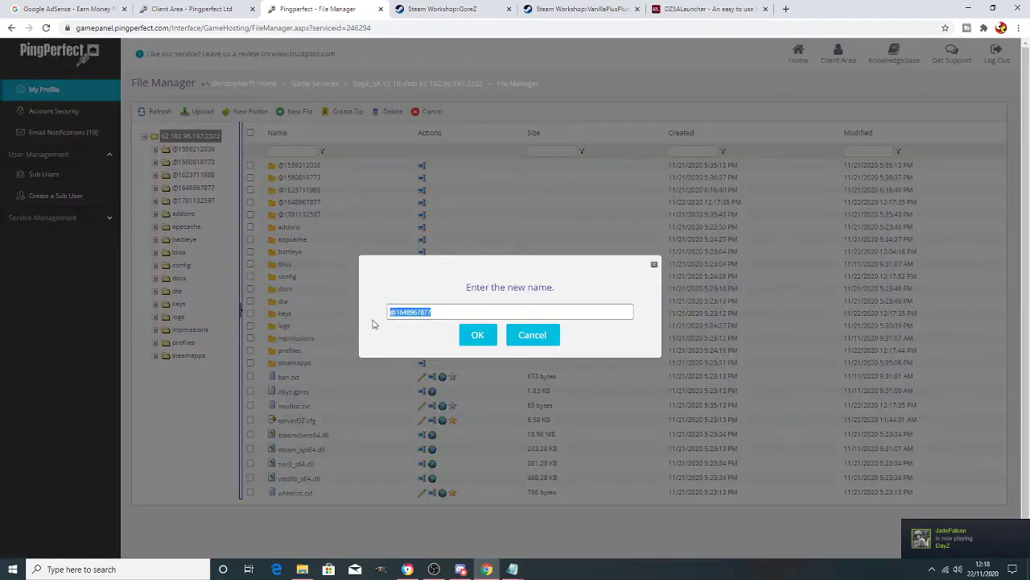
click(516, 342)
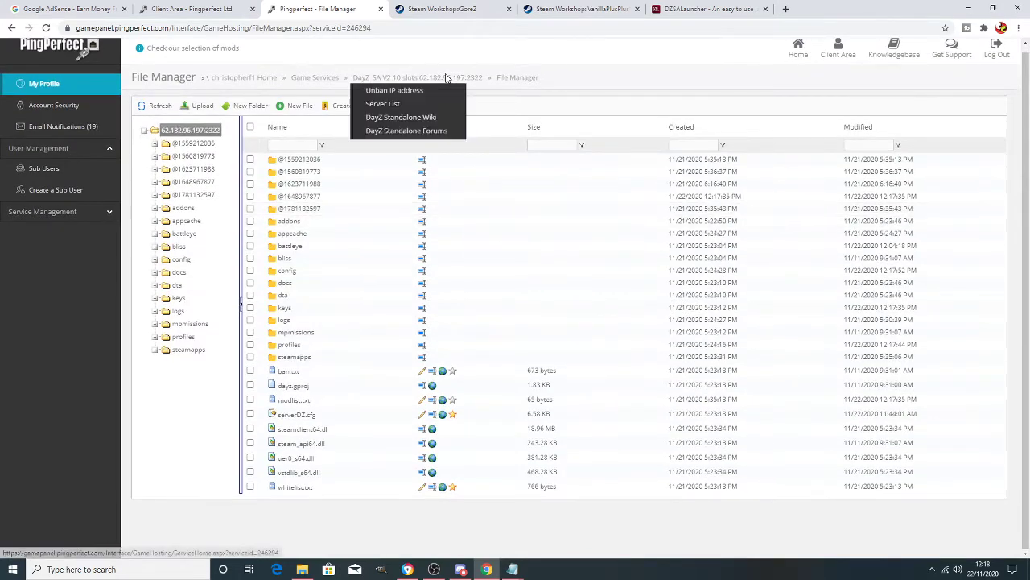
click(444, 89)
click(318, 334)
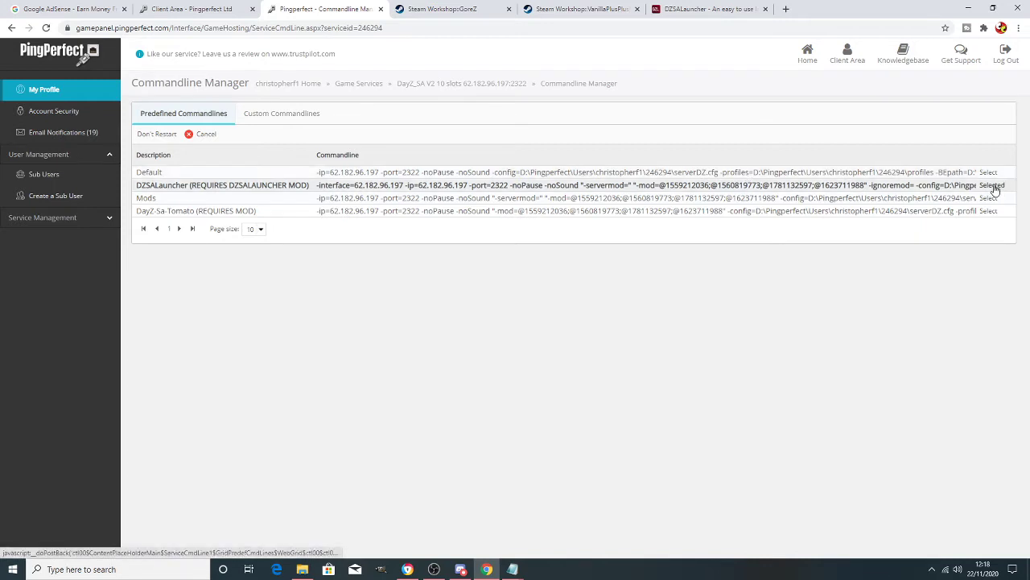
drag(138, 188, 310, 189)
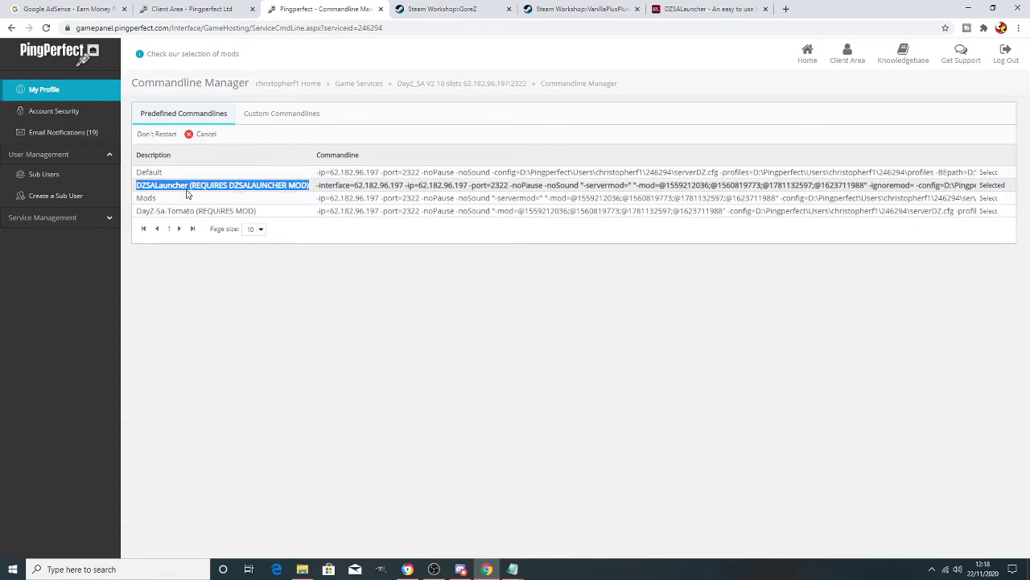
click(663, 314)
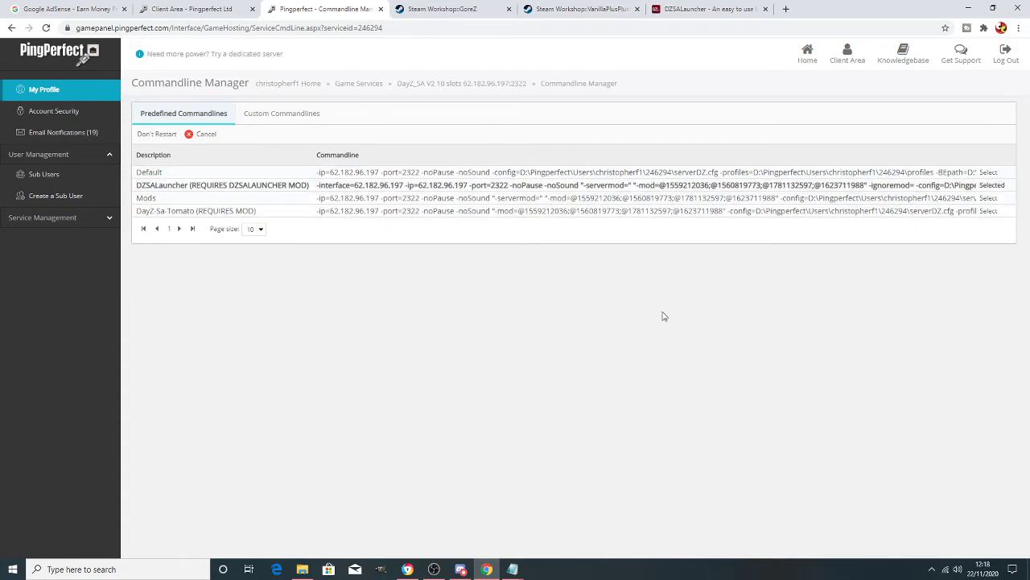
click(988, 185)
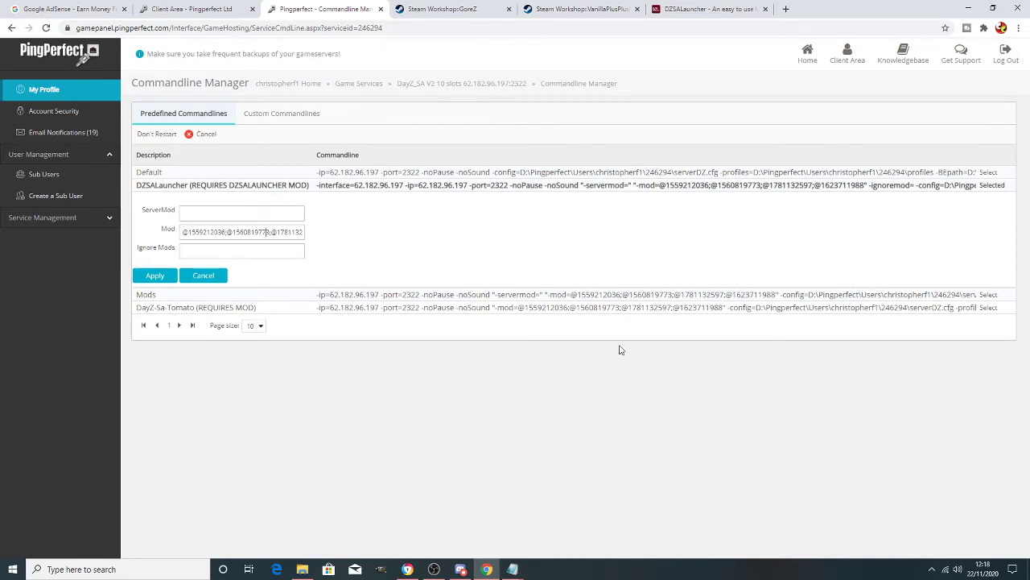
key(Right)
key(Right)
key(Right)
key(Right)
key(Right)
key(Right)
key(Right)
key(Right)
key(Right)
key(Right)
key(Right)
key(Right)
key(Right)
key(Right)
key(Right)
key(Right)
key(Right)
key(Right)
key(Right)
key(Right)
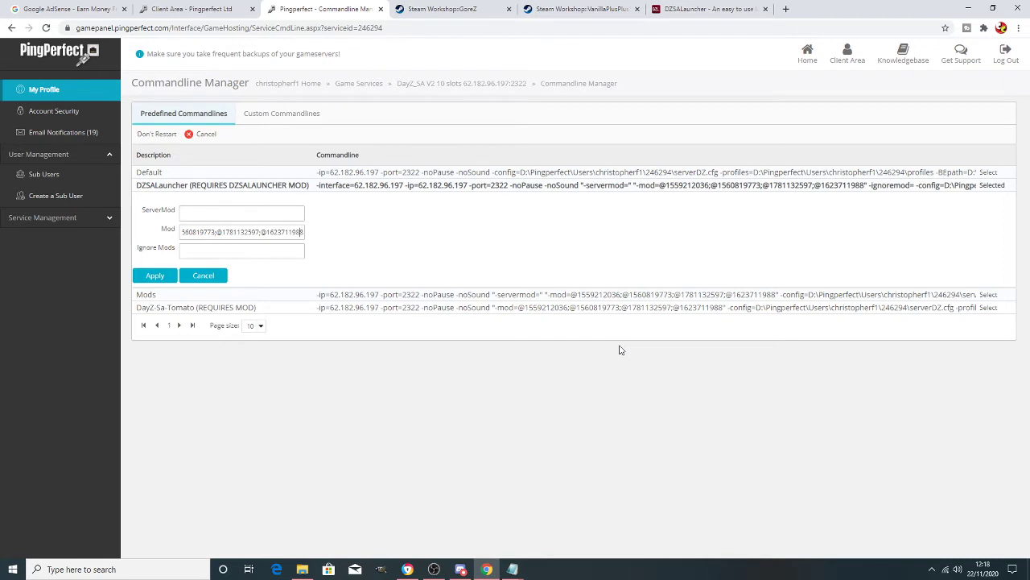
key(Left)
key(Left)
key(Left)
key(Left)
key(Left)
key(Left)
key(Left)
key(Left)
key(Left)
key(Left)
key(Left)
key(Left)
key(Left)
key(Left)
key(Left)
key(Left)
key(Left)
key(Left)
key(Left)
key(Left)
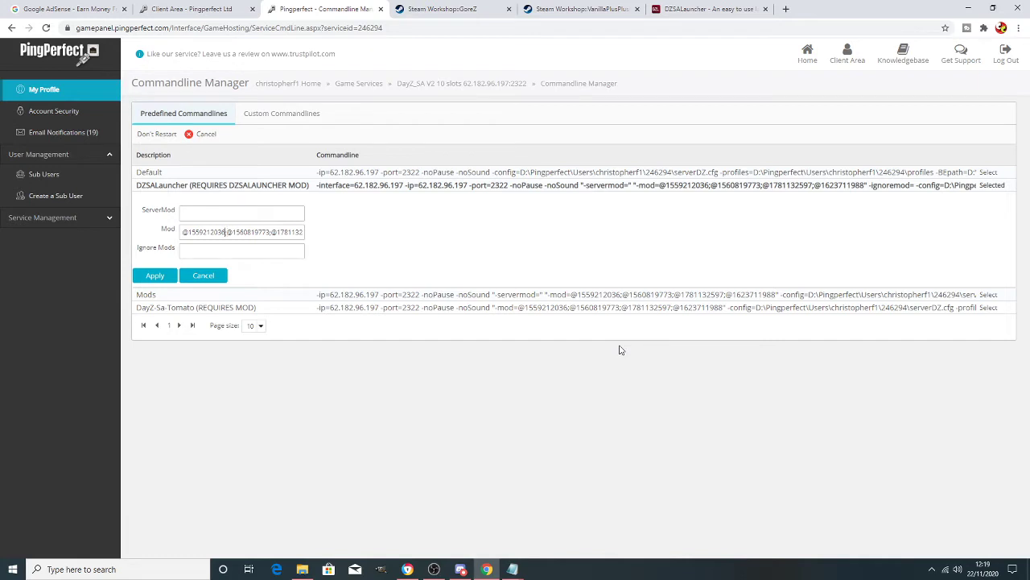
key(Right)
key(Right)
key(Right)
key(Right)
key(Right)
key(Right)
key(Right)
key(Right)
key(Right)
key(Right)
key(Right)
key(Right)
key(Right)
key(Right)
key(Right)
key(Right)
key(Right)
key(Right)
key(Right)
key(Right)
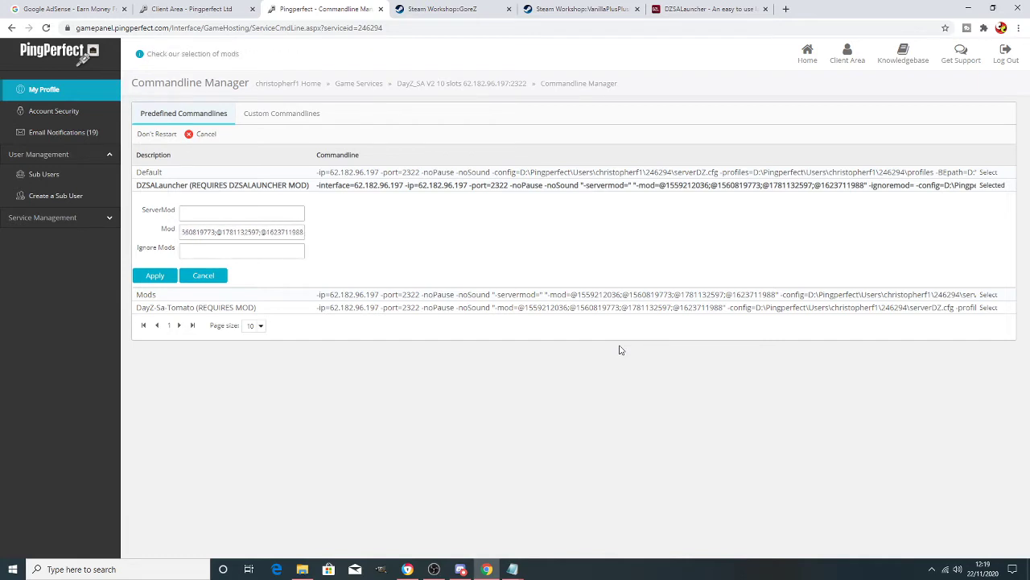
key(Right)
text(;)
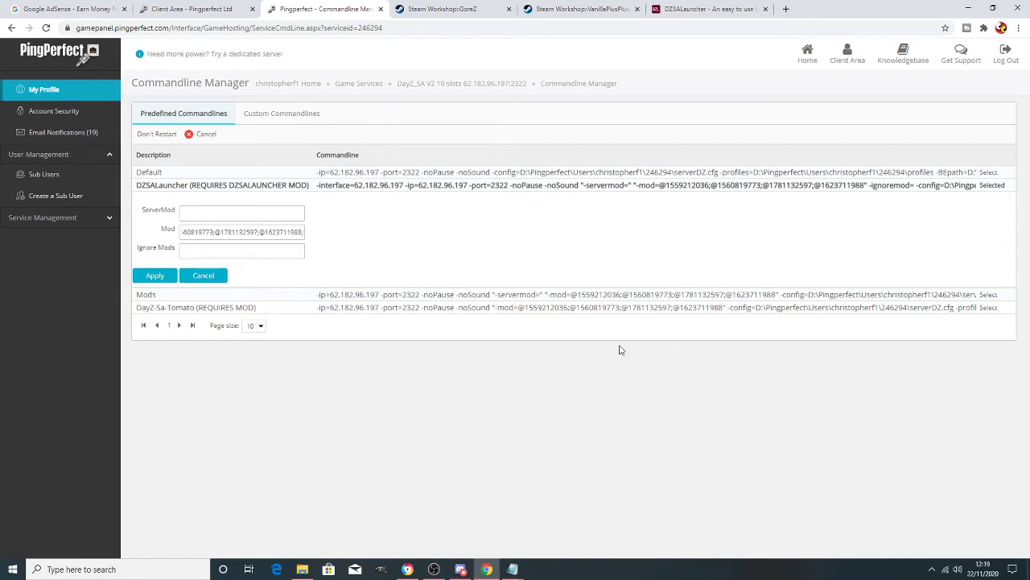
text(@)
key(ctrl+v)
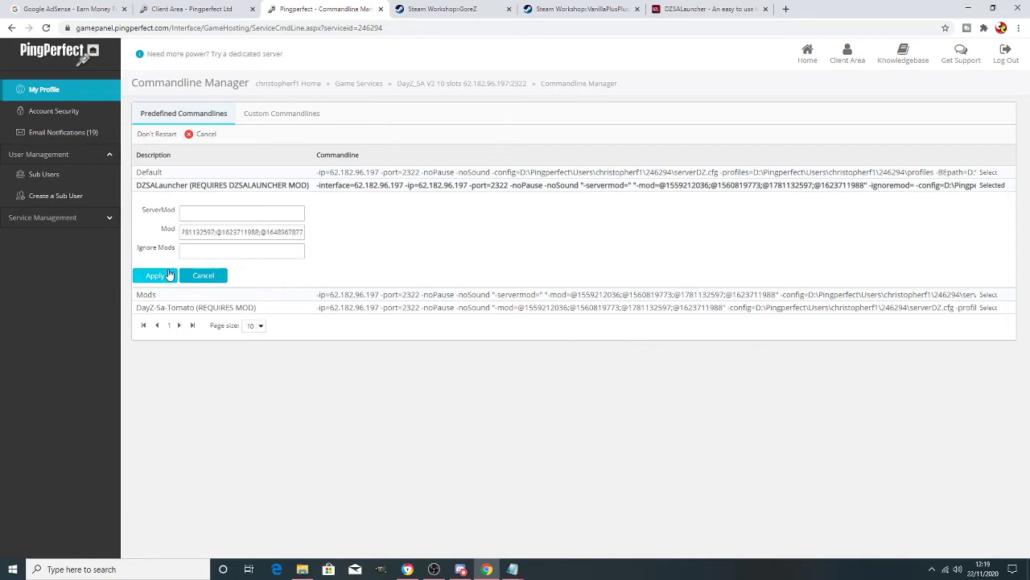
click(154, 276)
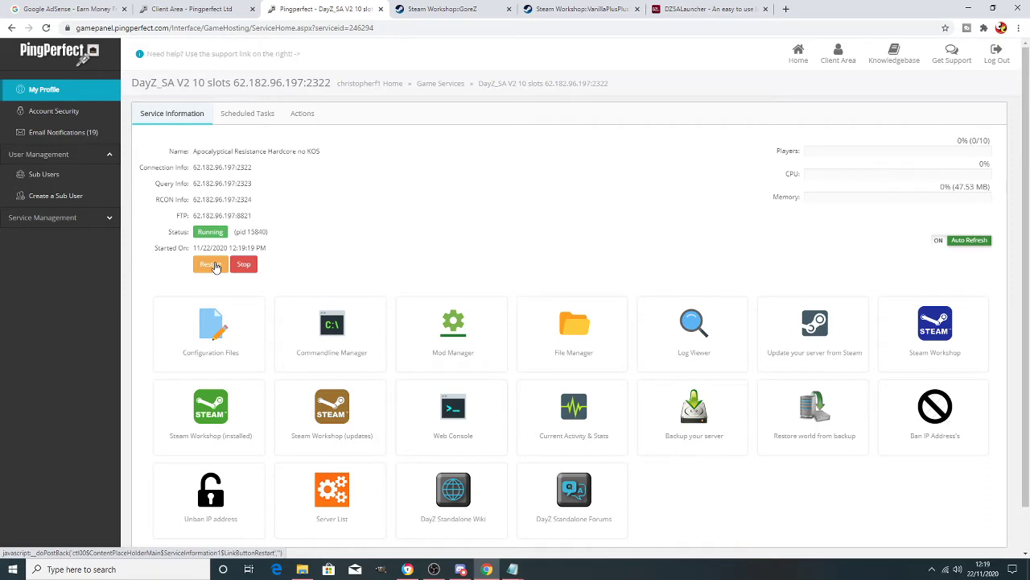
- Restart the server and recheck 62.182.96.197:2323 in DZSA Launcher to confirm GoreZ is listed
click(211, 266)
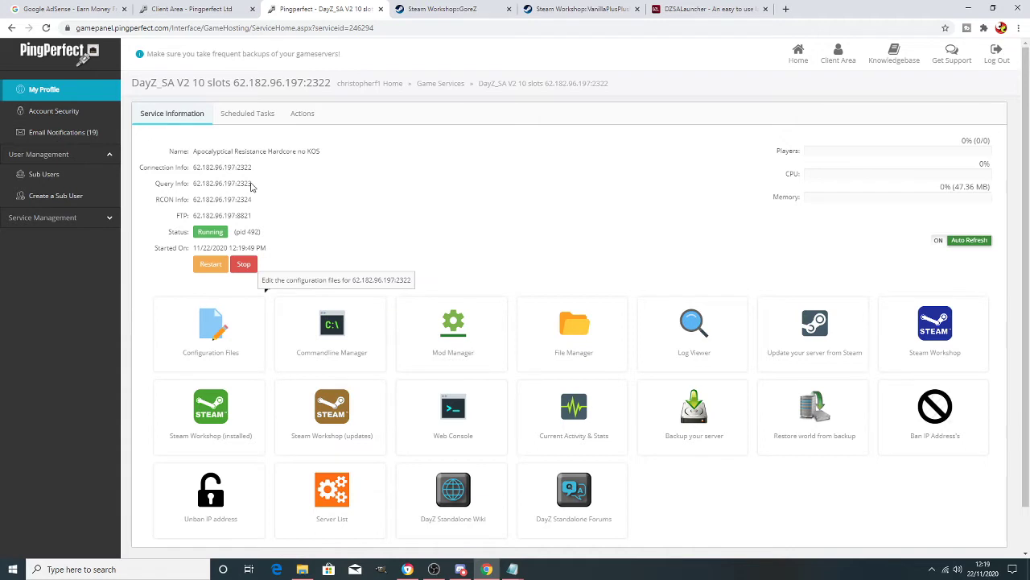
drag(251, 185, 192, 185)
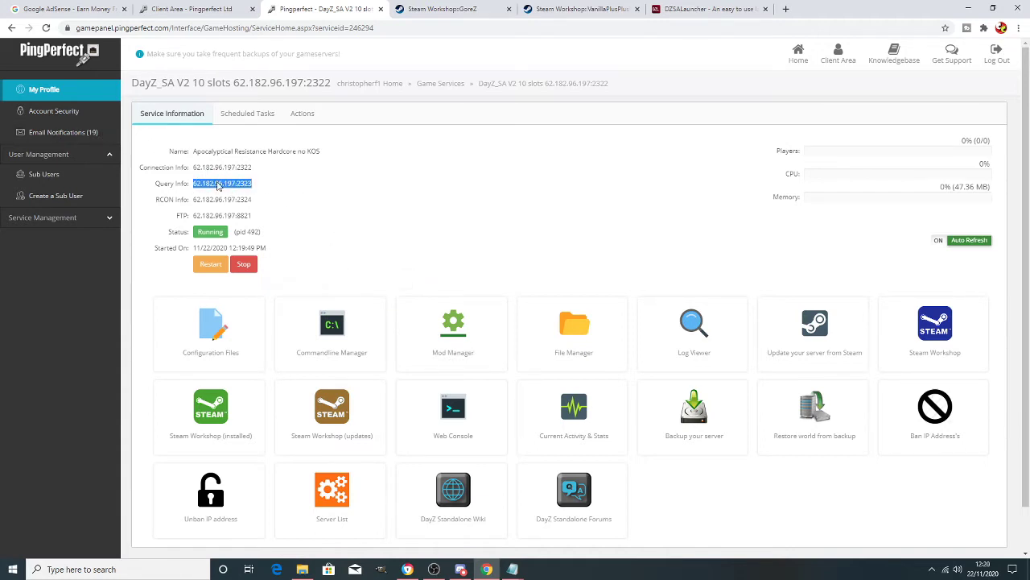
click(709, 9)
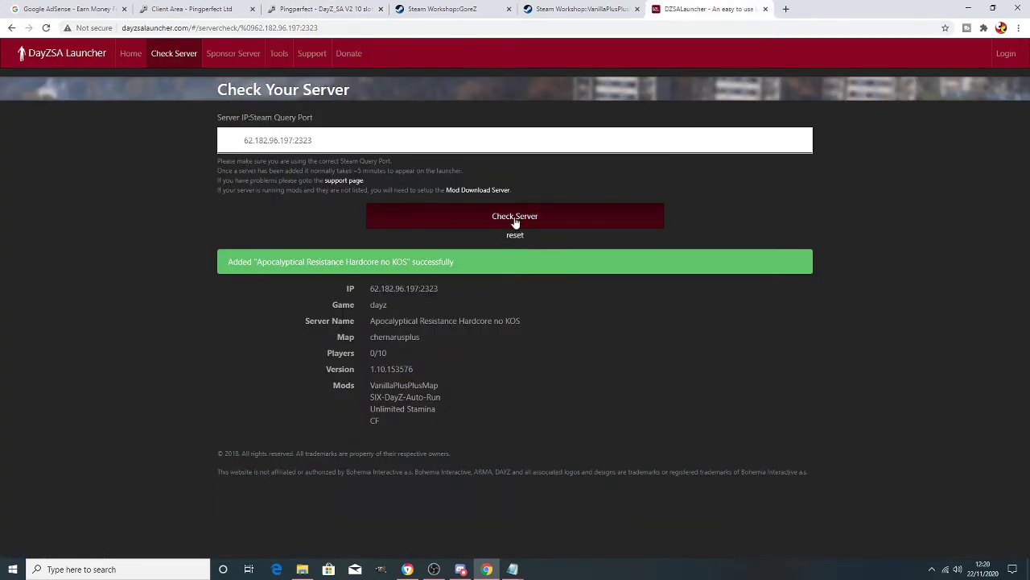
drag(335, 139, 218, 146)
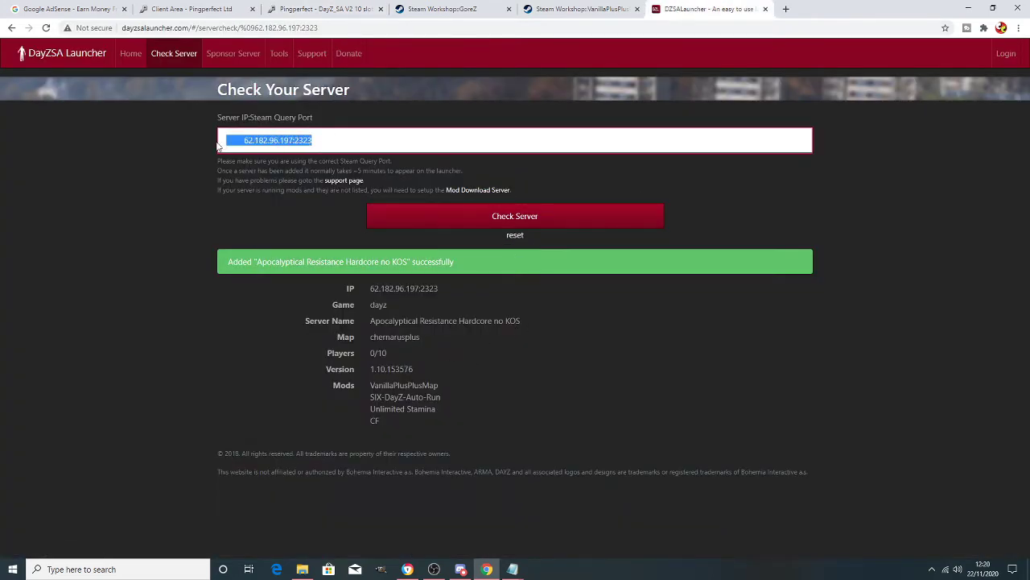
key(Right)
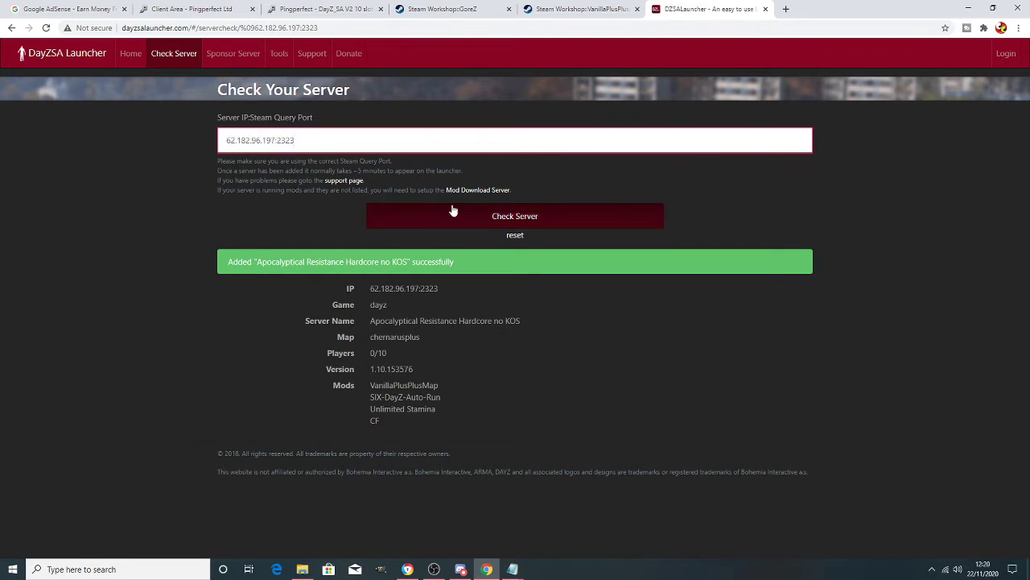
click(489, 226)
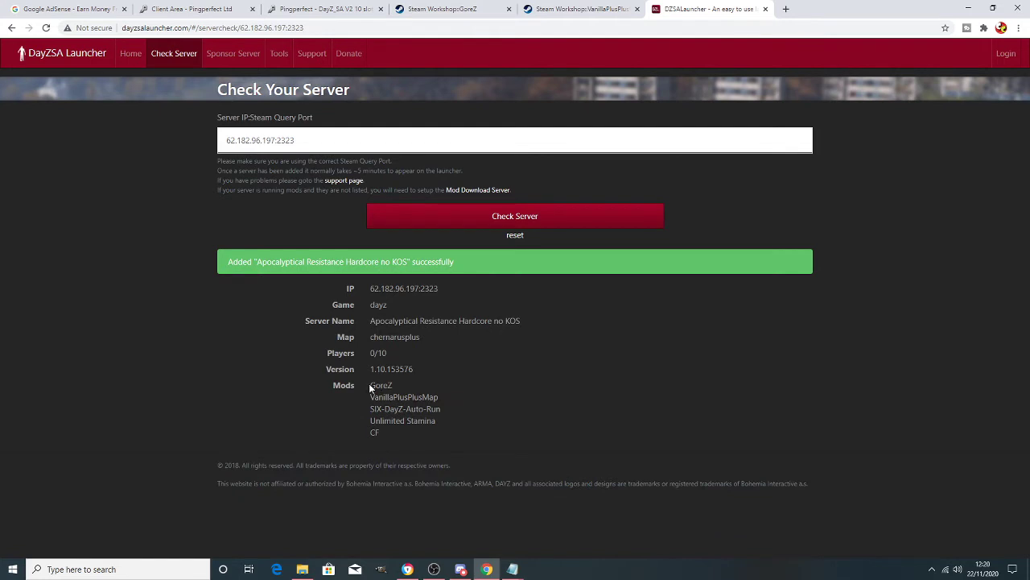
drag(405, 444, 372, 385)
click(456, 396)
- Launch the game on the Apocalyptical Resistance server from DZSA Launcher
click(328, 10)
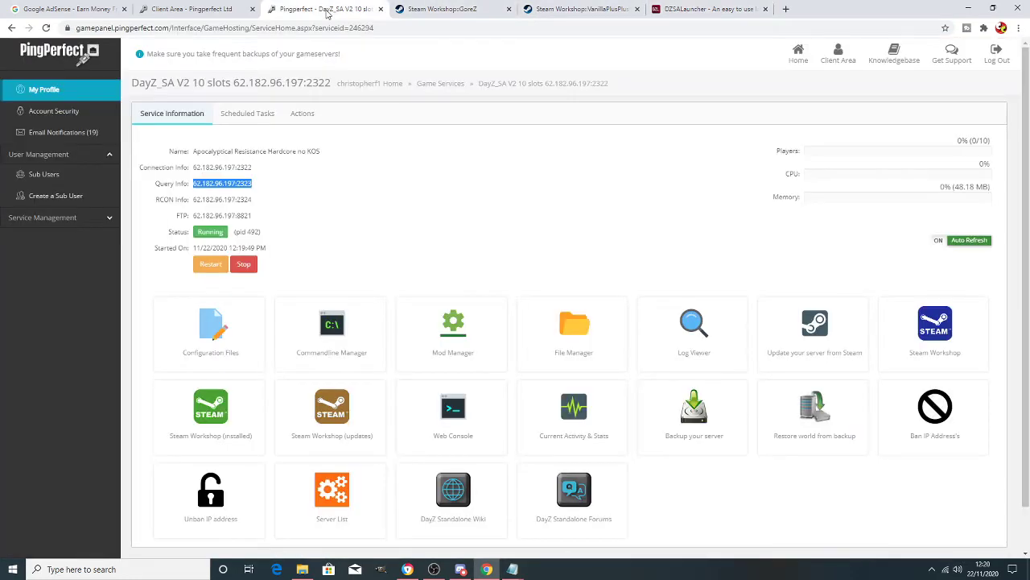
click(702, 10)
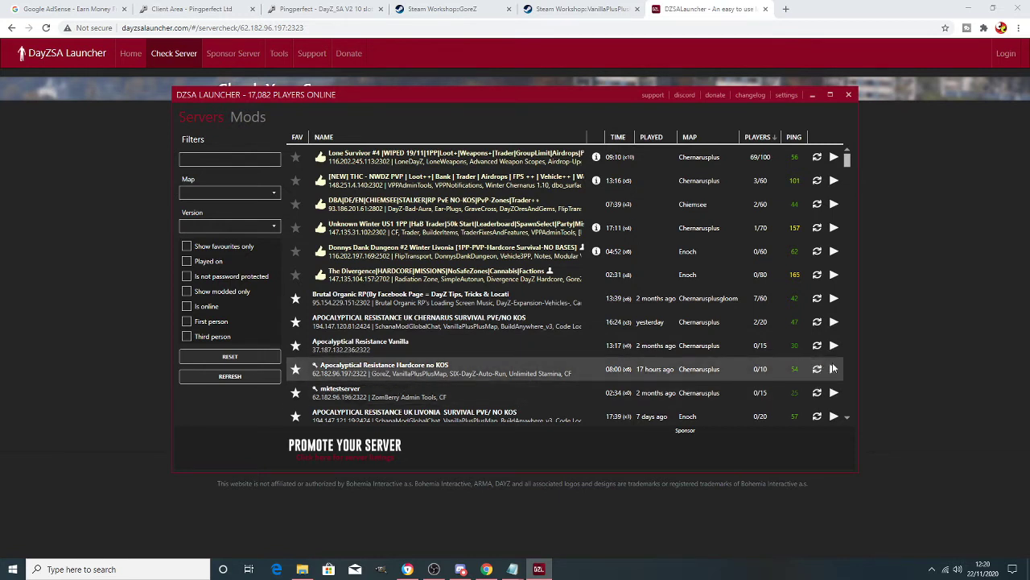
click(833, 368)
click(771, 440)
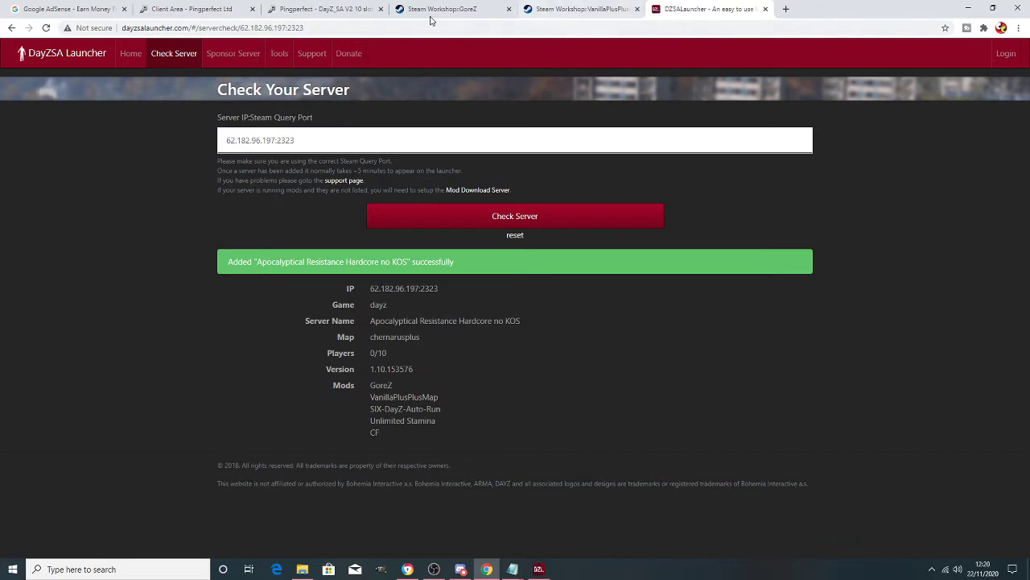
click(299, 9)
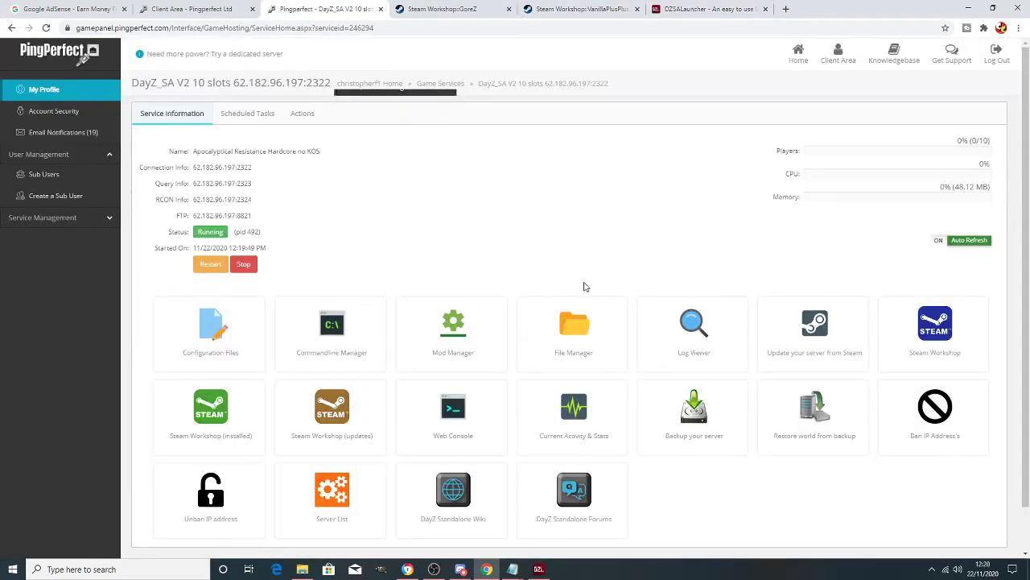
- Stop the DayZ server and open its configuration files (serverDZ.cfg, BEServer_x64.cfg, priority.txt)
scroll(539, 274, down, 1)
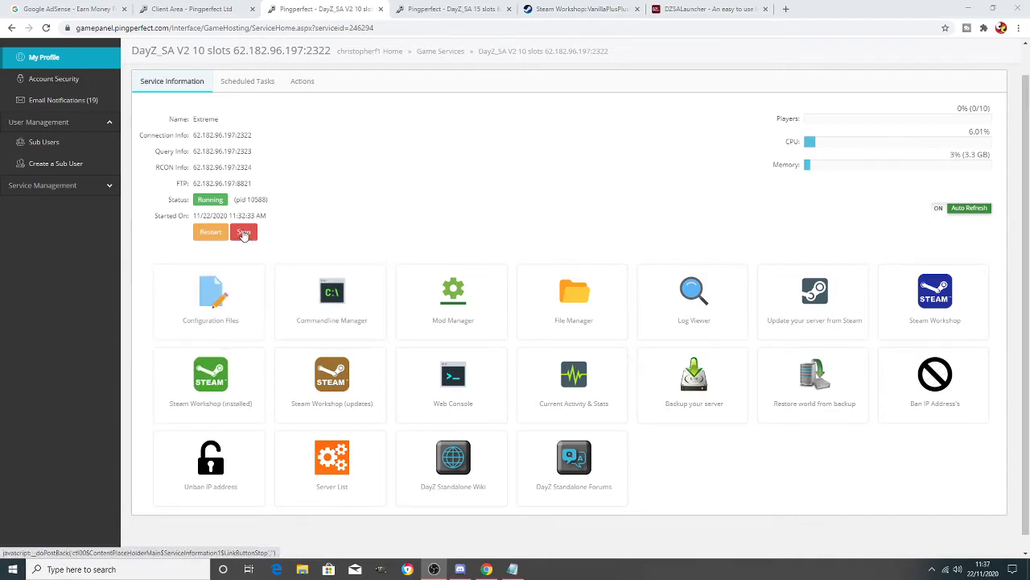
click(244, 233)
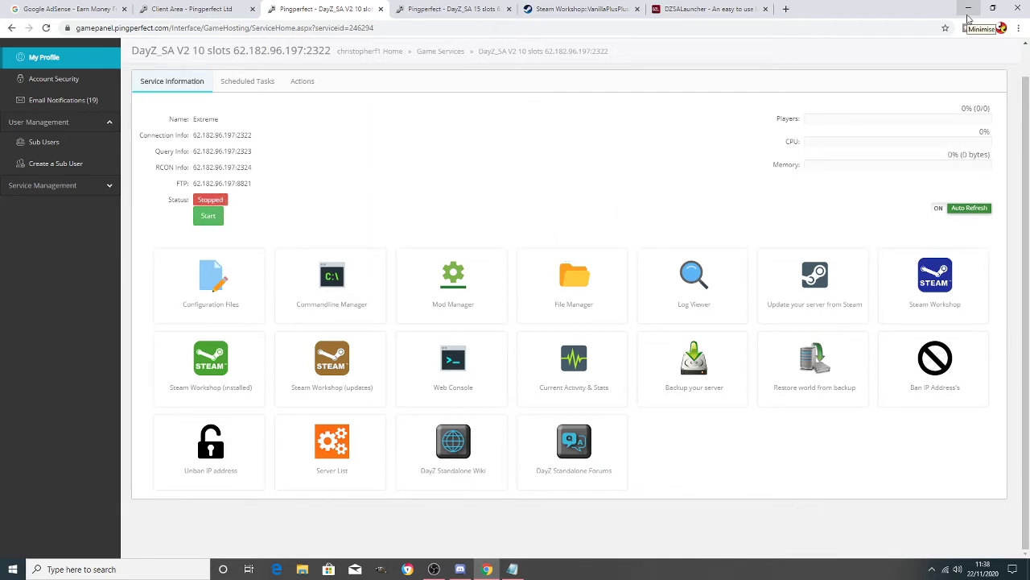
click(246, 296)
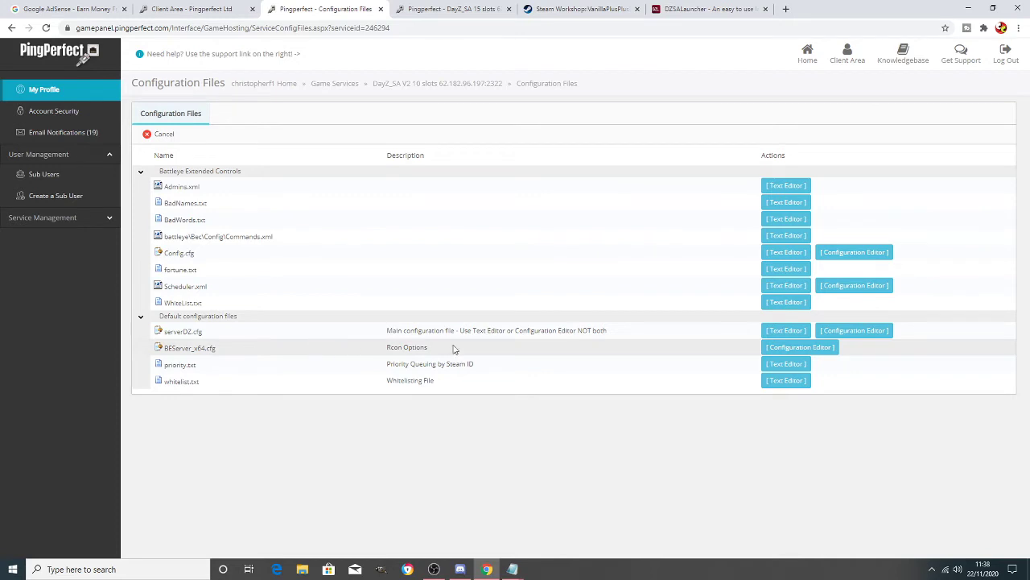
- Open serverDZ.cfg in the Text Editor and paste its full text into Notepad
click(787, 330)
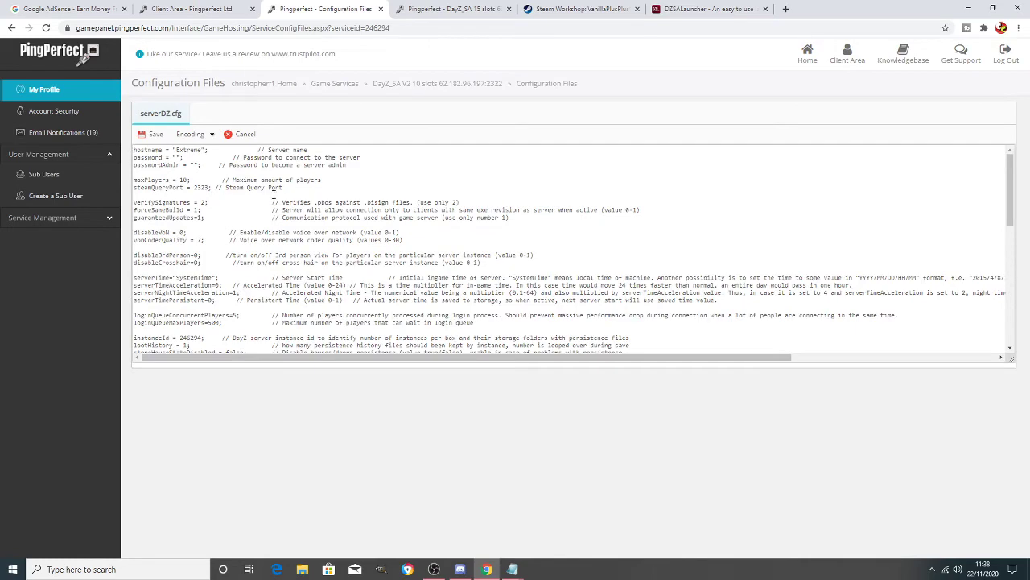
scroll(283, 200, down, 15)
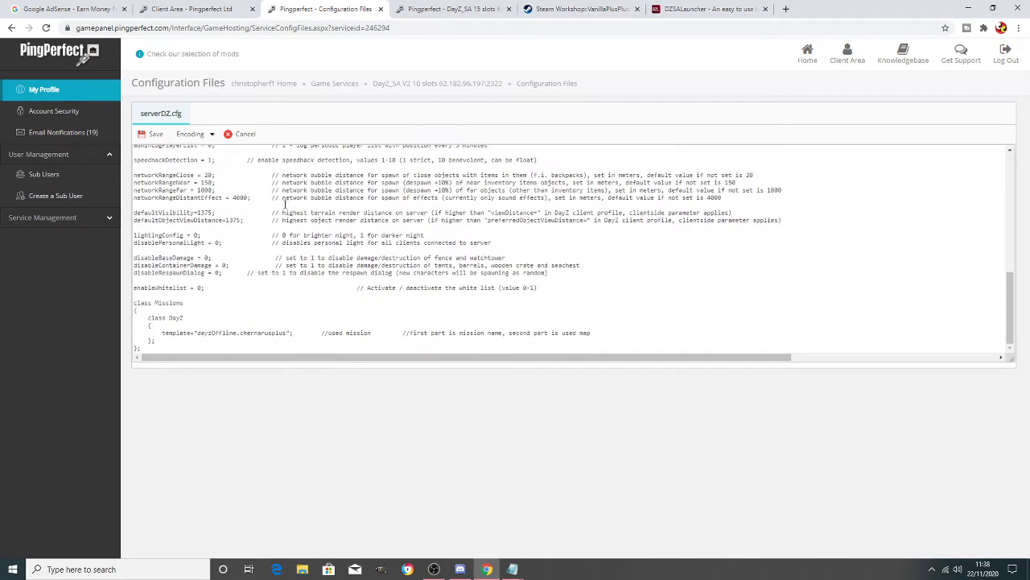
scroll(218, 211, up, 15)
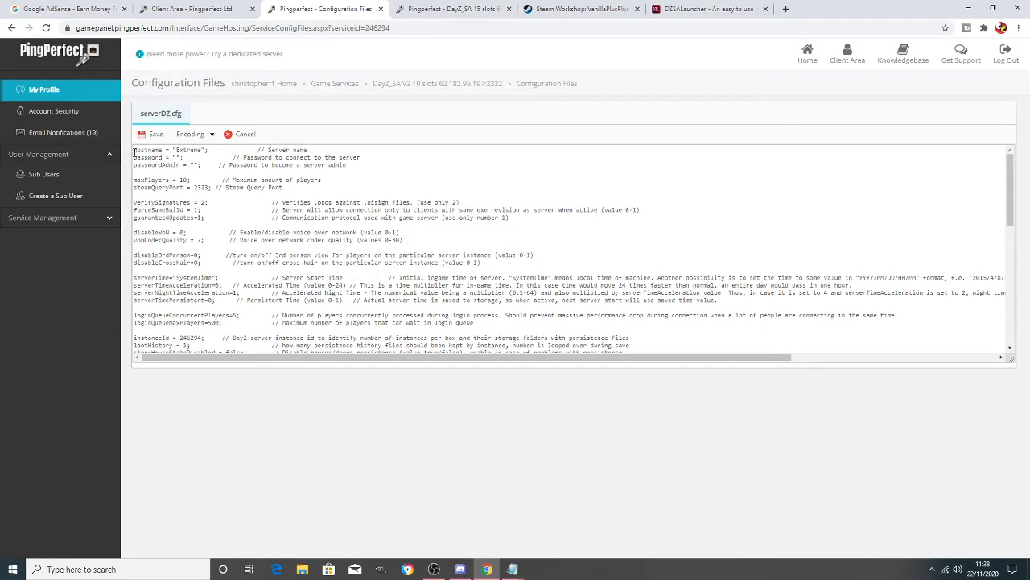
drag(134, 152, 463, 401)
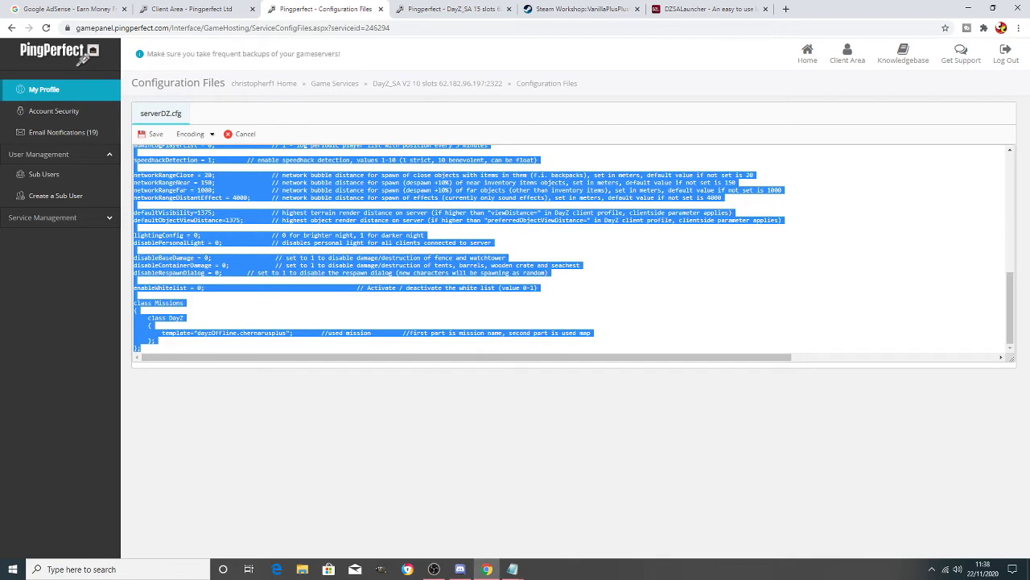
click(968, 8)
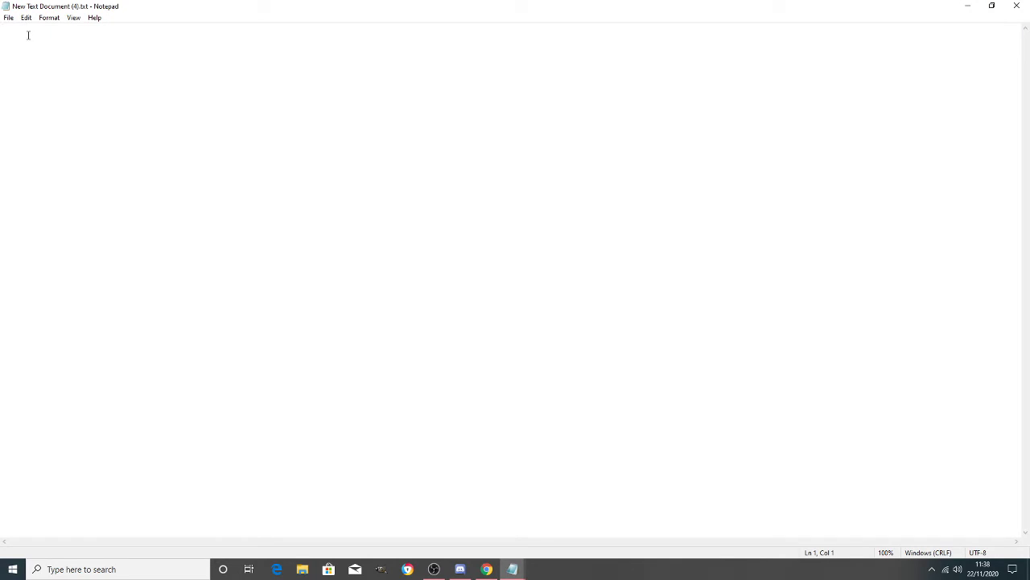
key(ctrl+v)
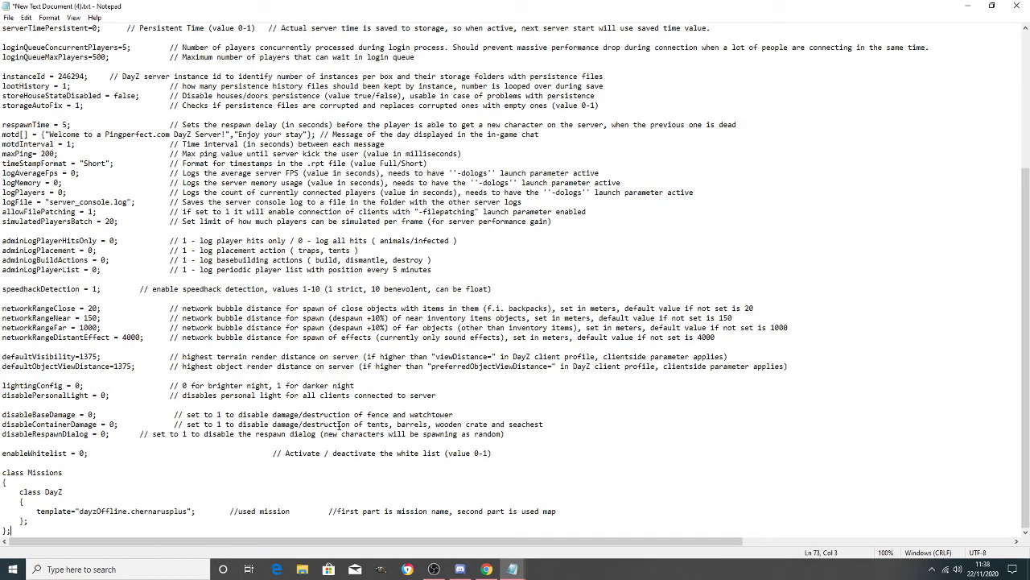
scroll(338, 424, up, 7)
scroll(336, 271, down, 7)
scroll(542, 301, up, 7)
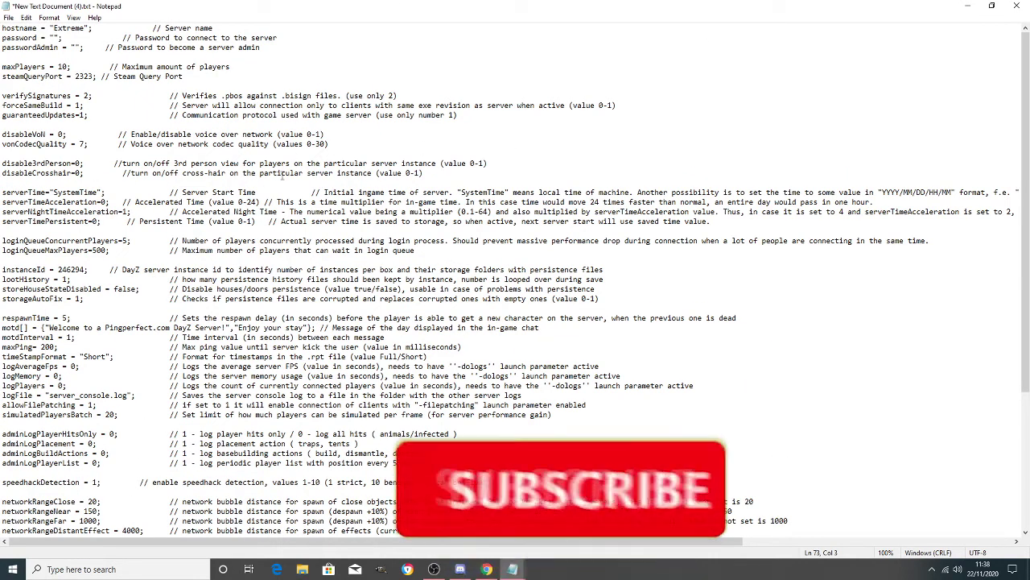
scroll(345, 95, down, 7)
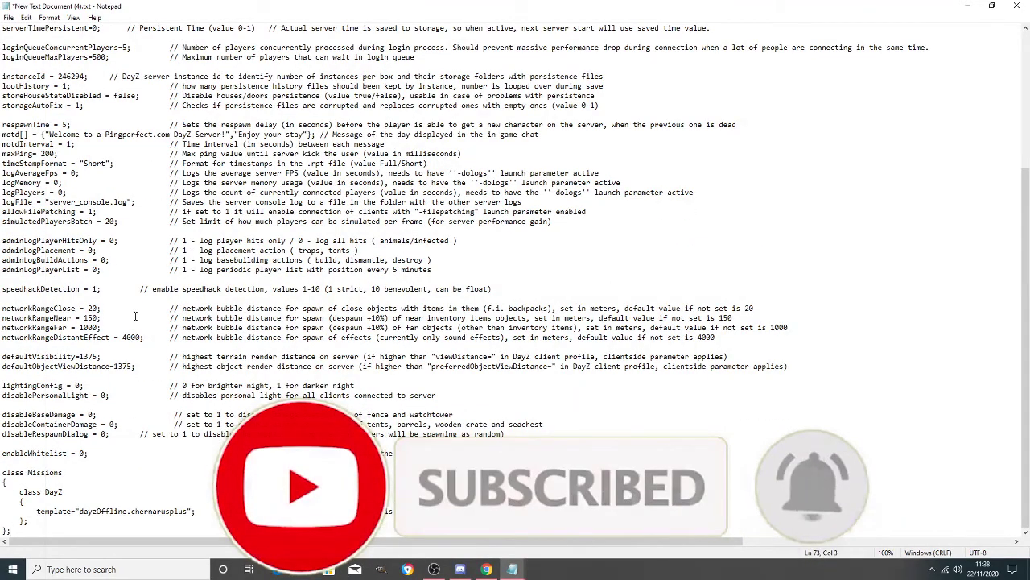
scroll(136, 316, up, 7)
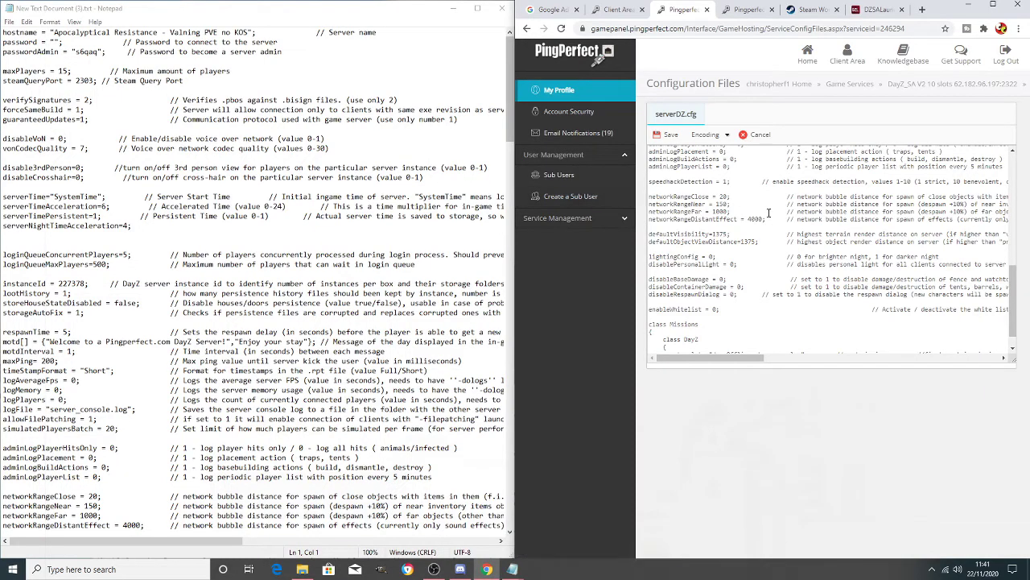
- Set the serverDZ.cfg hostname to 'Apocalyptical Resistance Hardcore no KOS', pasting the name from Notepad
scroll(712, 242, down, 2)
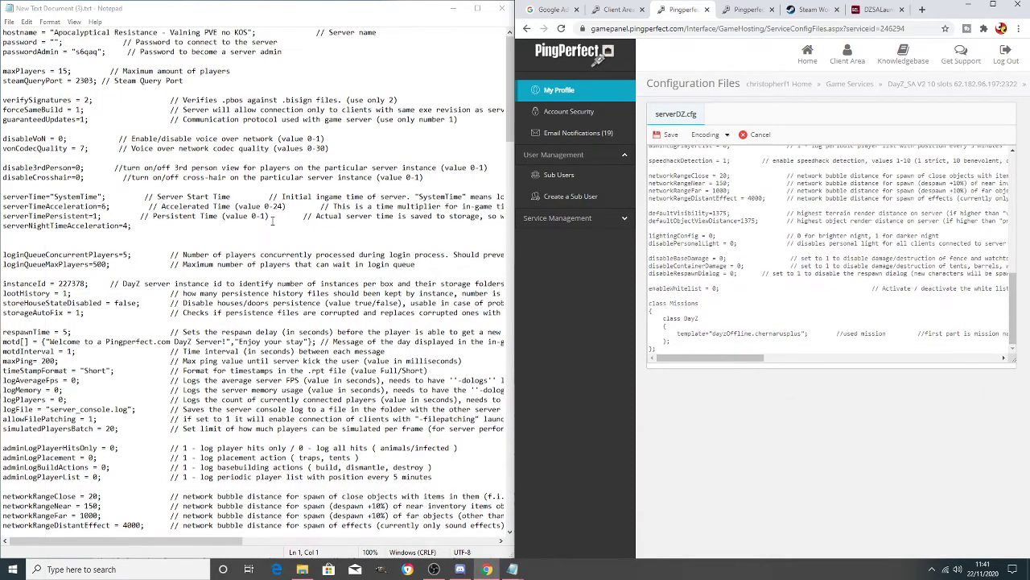
scroll(901, 233, up, 10)
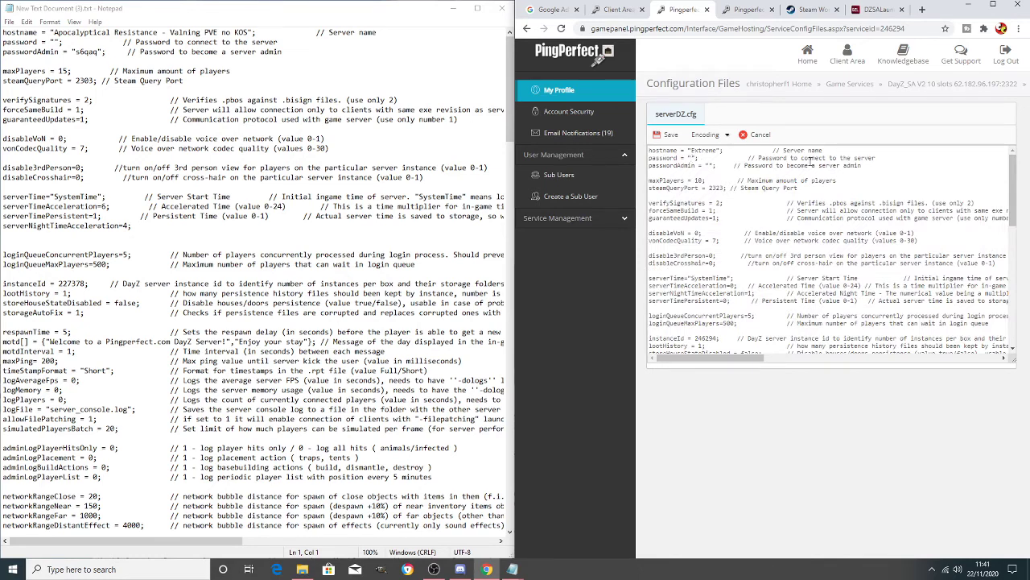
text(1234)
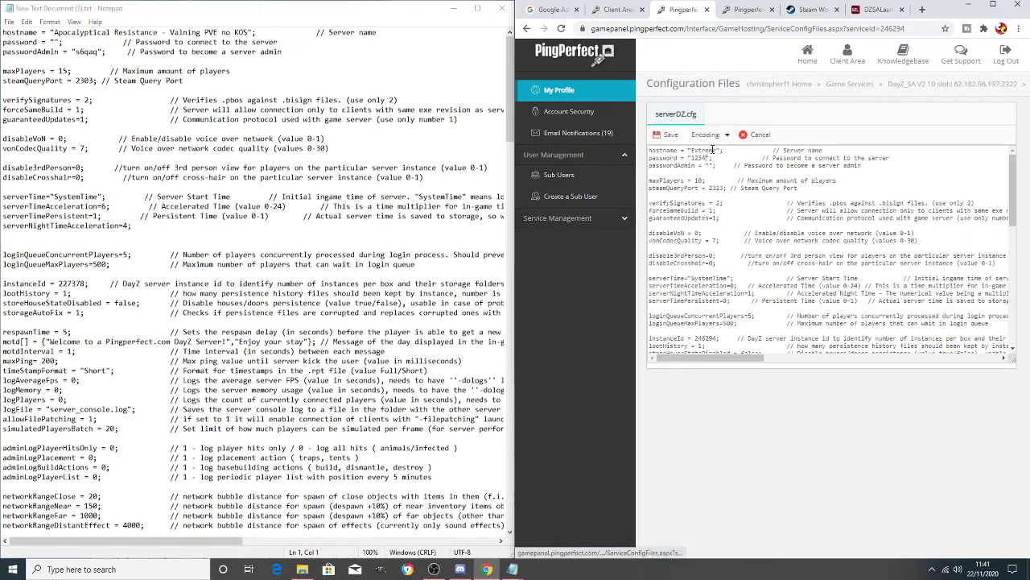
drag(715, 151, 694, 151)
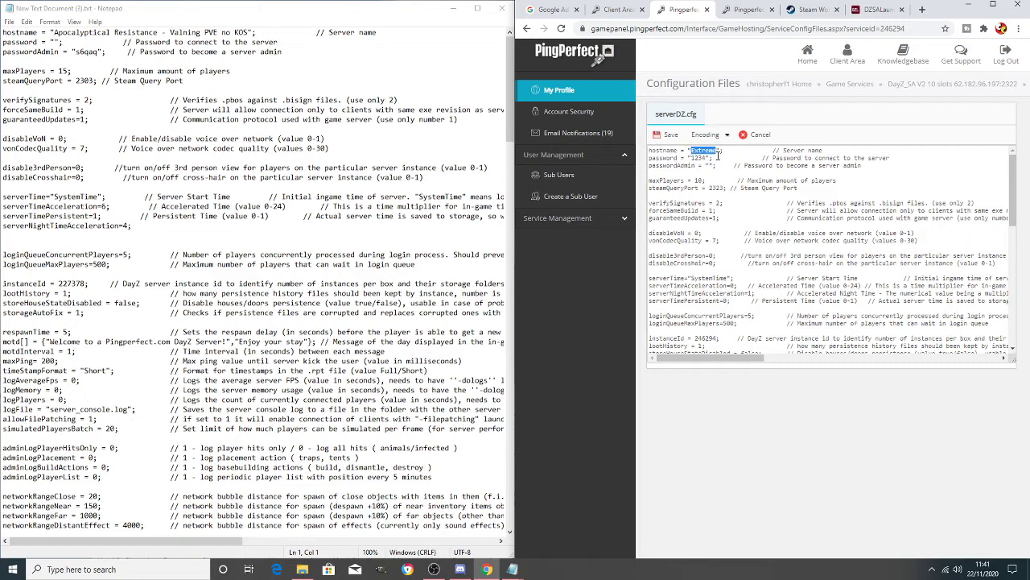
text(Apoca)
text(ly)
drag(54, 36, 161, 35)
key(ctrl+c)
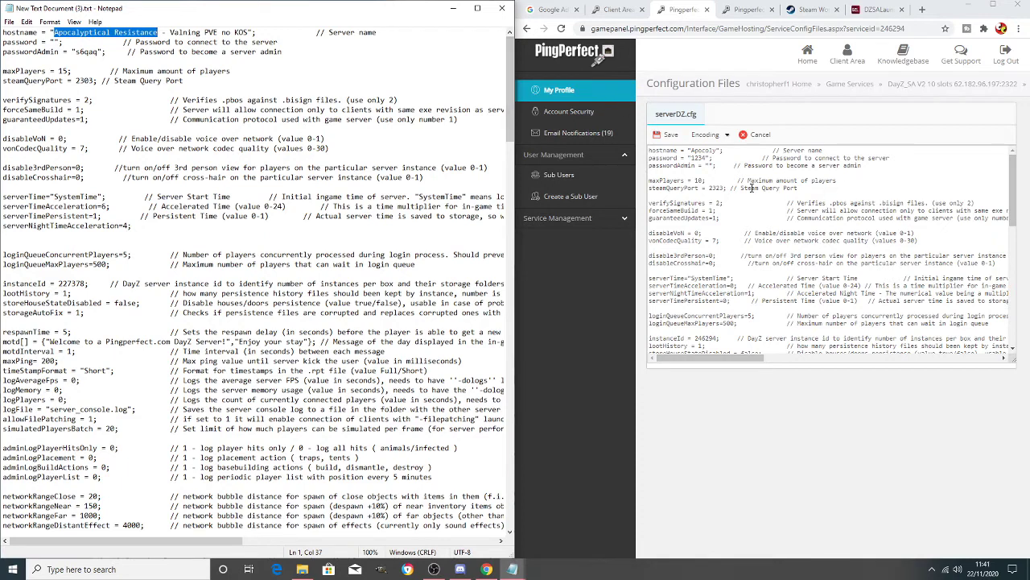
drag(719, 150, 697, 150)
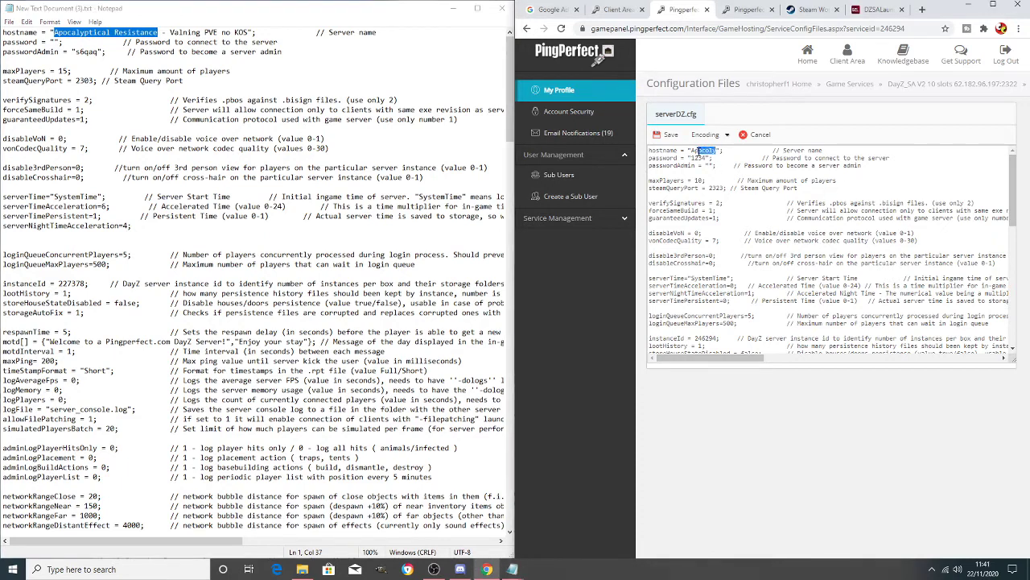
key(ctrl+v)
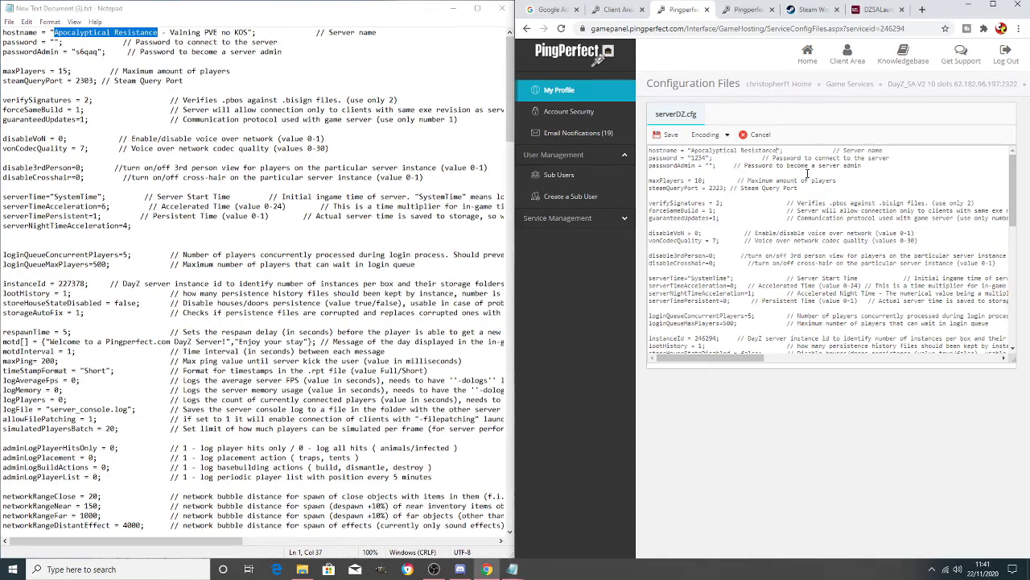
text(Hardcore no KOS)
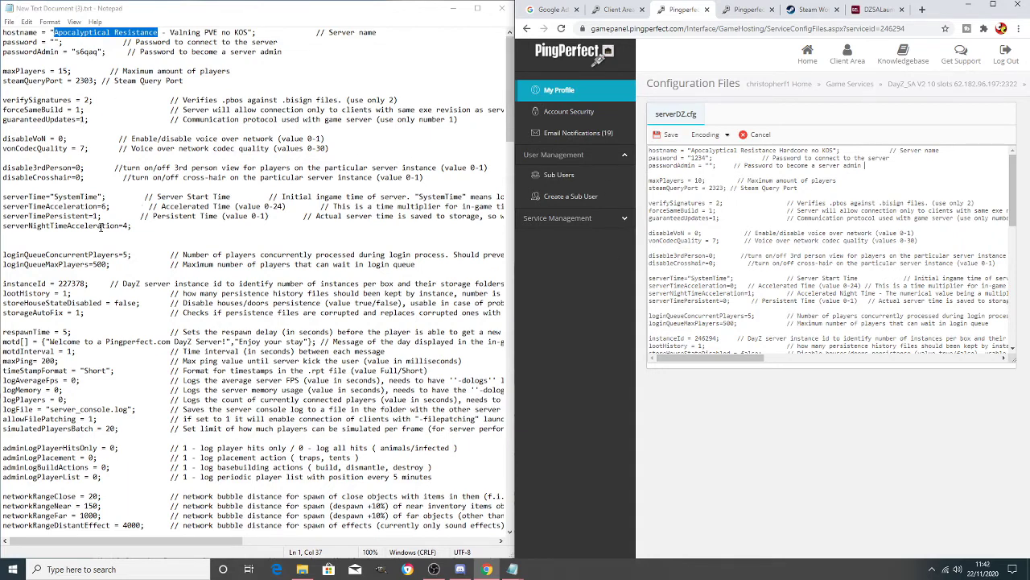
- Look up the reference server time settings in the Notepad notes
drag(6, 161, 7, 174)
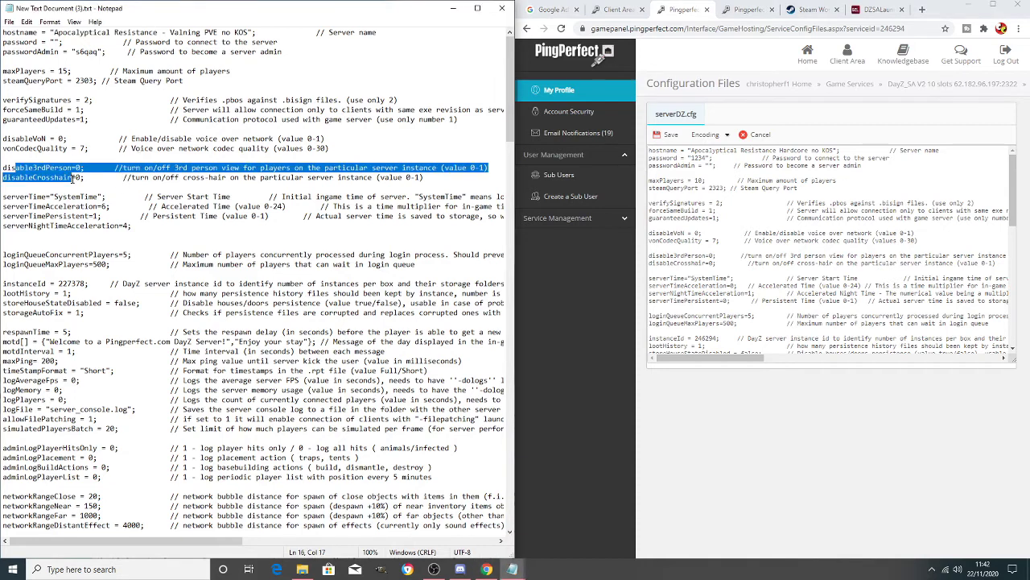
click(6, 187)
scroll(759, 241, down, 2)
scroll(759, 242, down, 3)
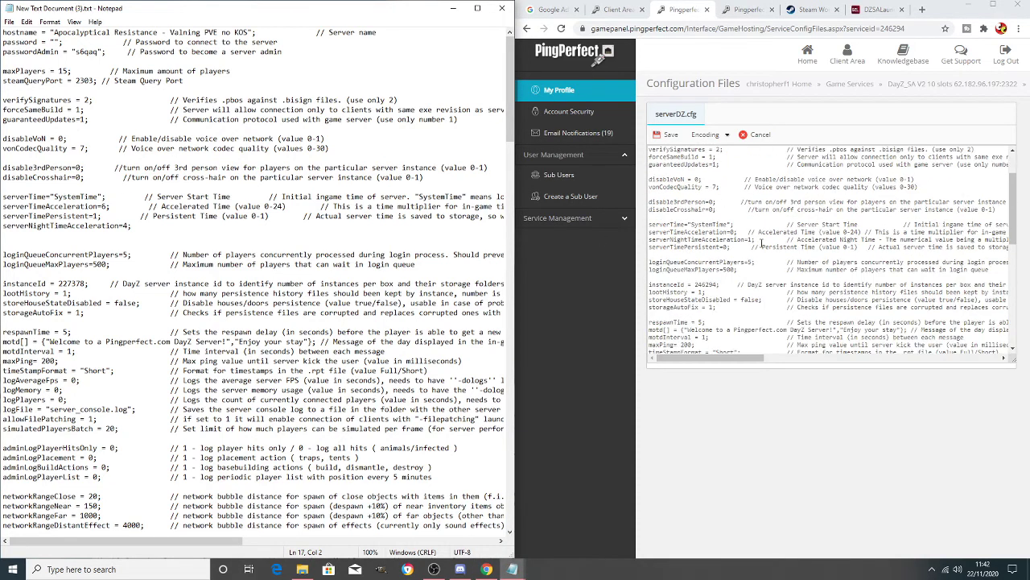
click(140, 241)
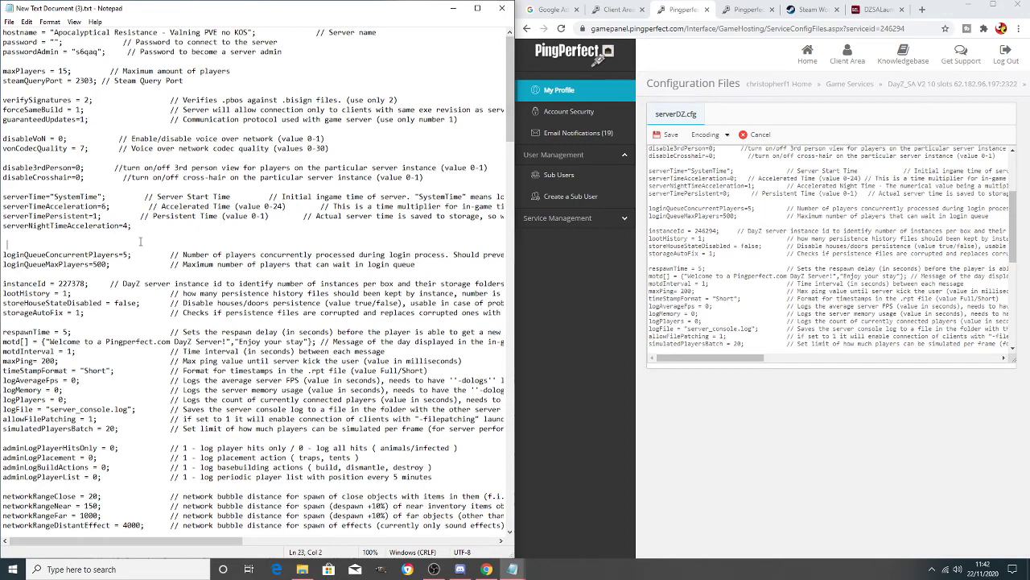
scroll(133, 206, down, 1)
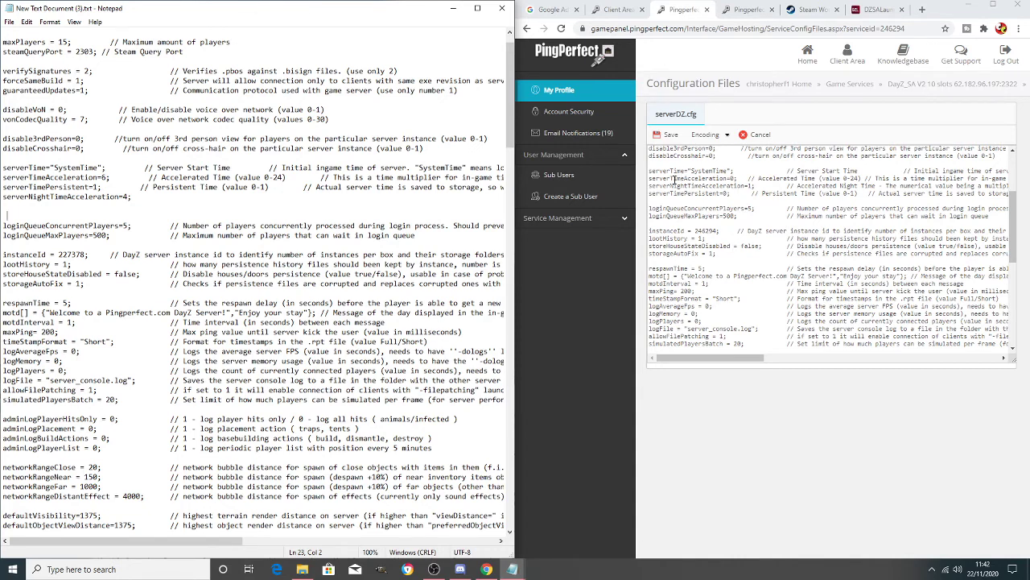
scroll(681, 179, up, 2)
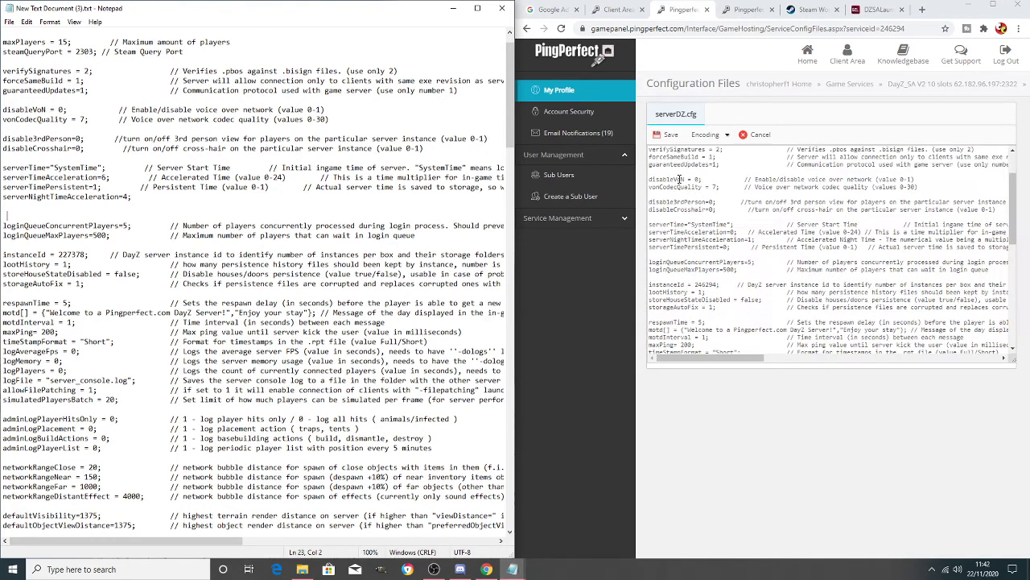
- Set serverTimePersistent to 1 and serverNightTimeAcceleration to 4 in serverDZ.cfg
click(733, 231)
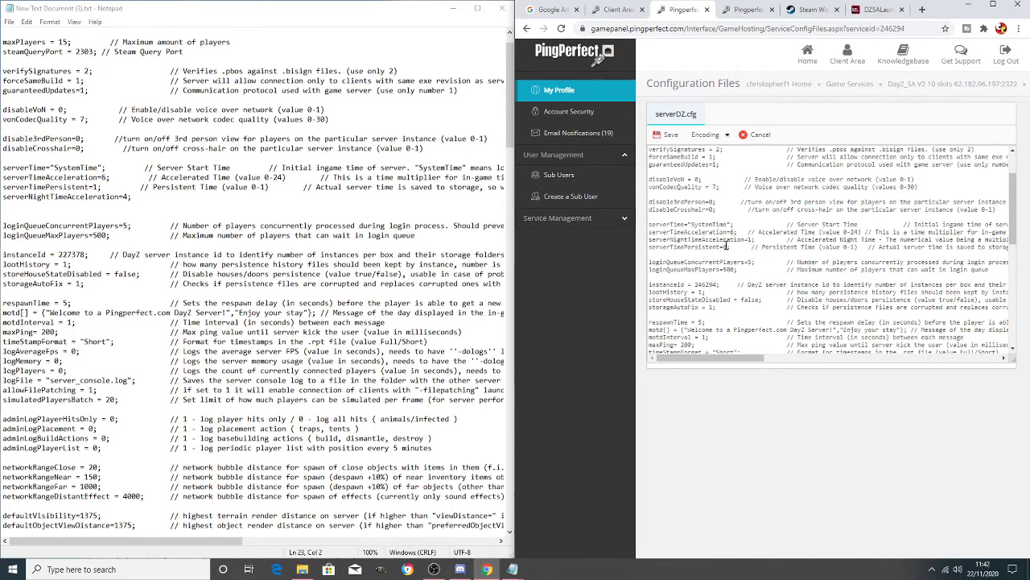
key(BackSpace)
text(1;)
click(749, 239)
key(BackSpace)
text(4)
- Scroll the Notepad reference to the lightingConfig and disablePersonalLight values
click(174, 183)
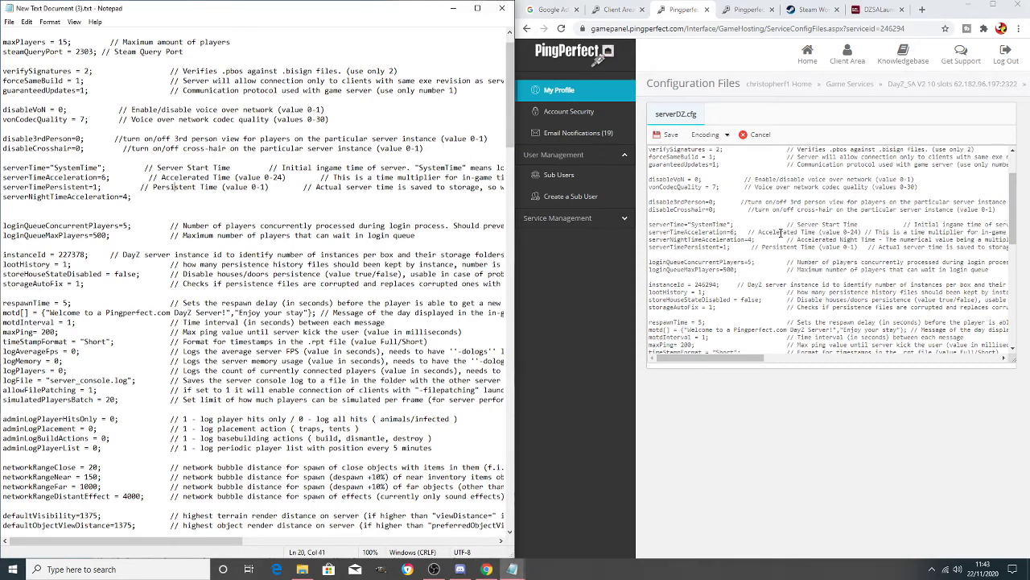
scroll(780, 232, down, 1)
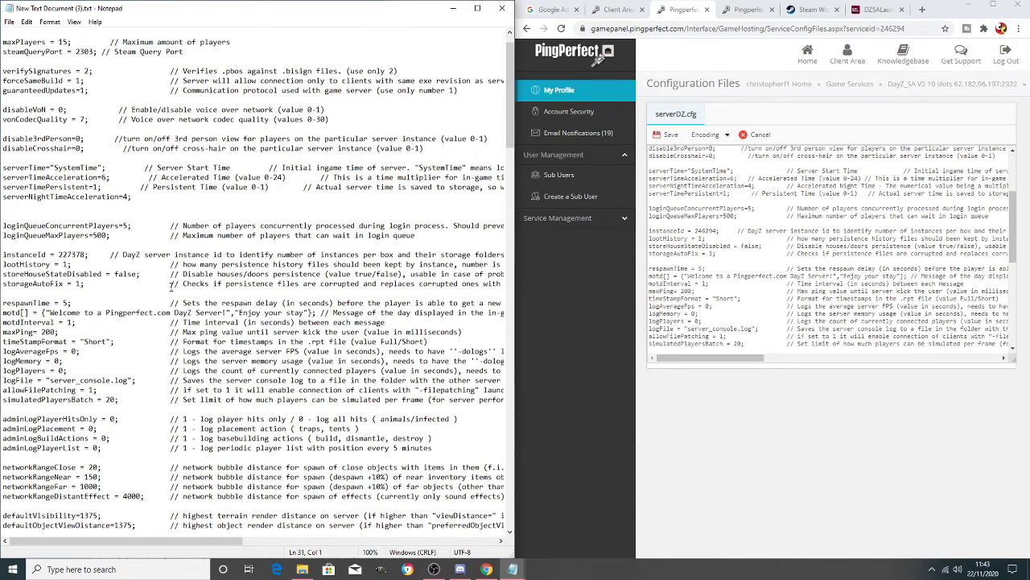
scroll(783, 265, down, 3)
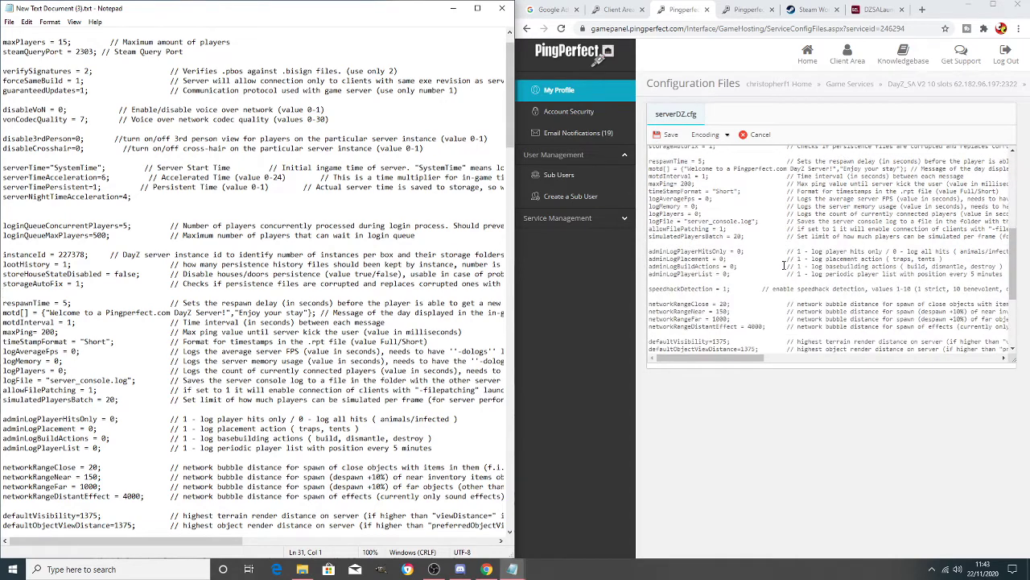
scroll(783, 264, down, 1)
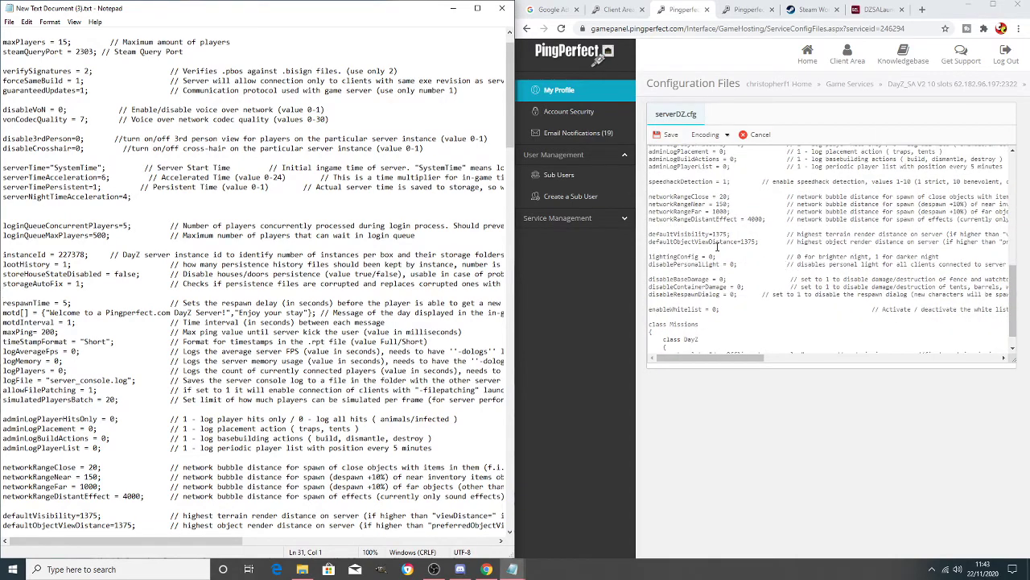
scroll(153, 338, down, 6)
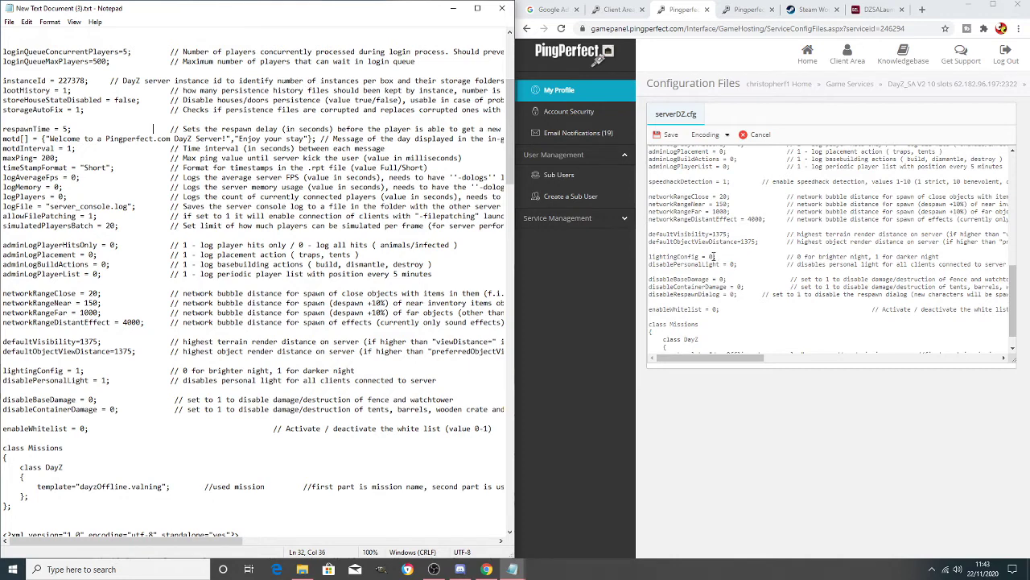
- Change lightingConfig from 0 to 1, comparing against the Notepad reference
click(714, 256)
key(BackSpace)
text(1)
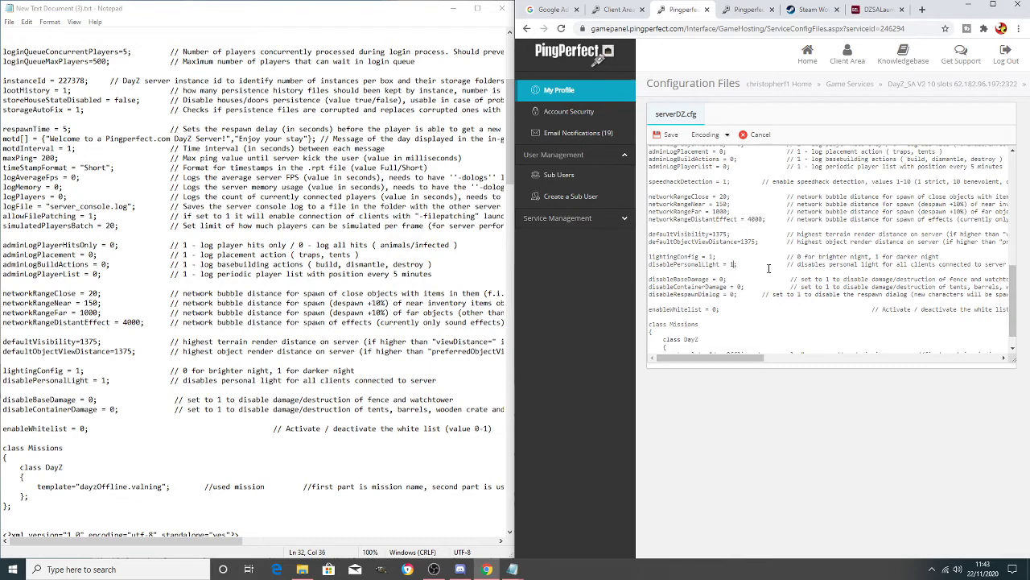
scroll(768, 268, down, 1)
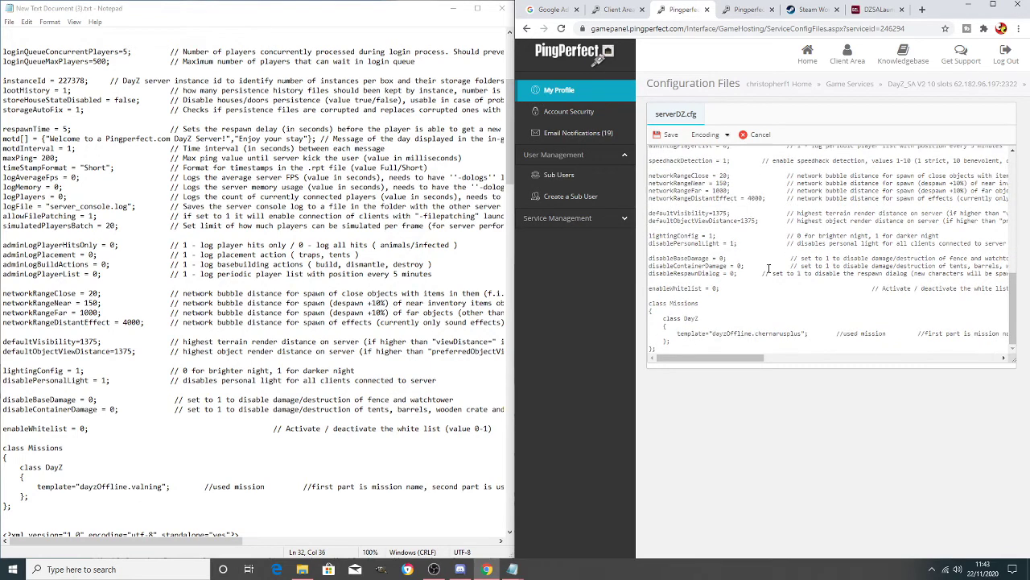
click(155, 331)
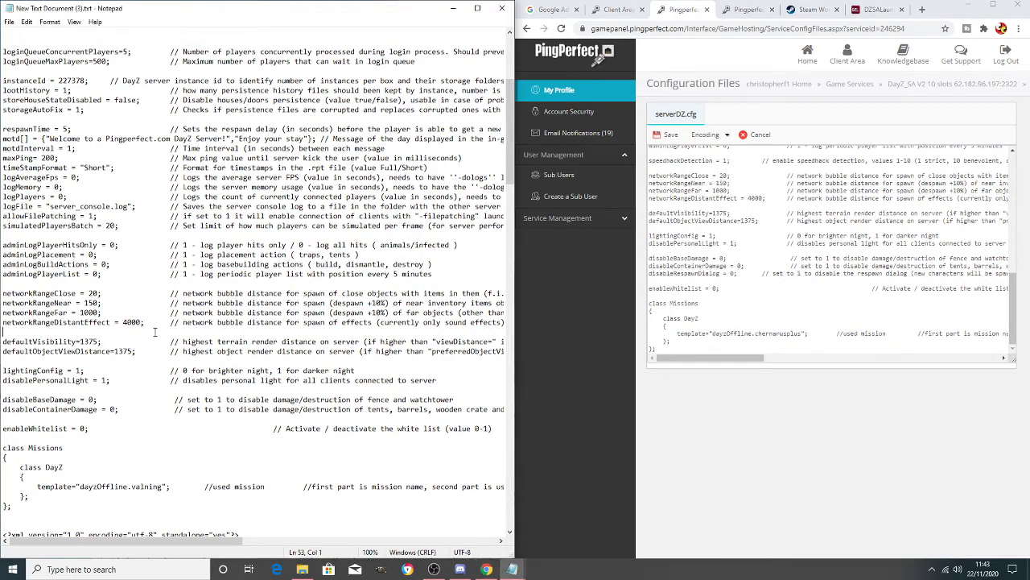
click(845, 293)
scroll(816, 292, up, 2)
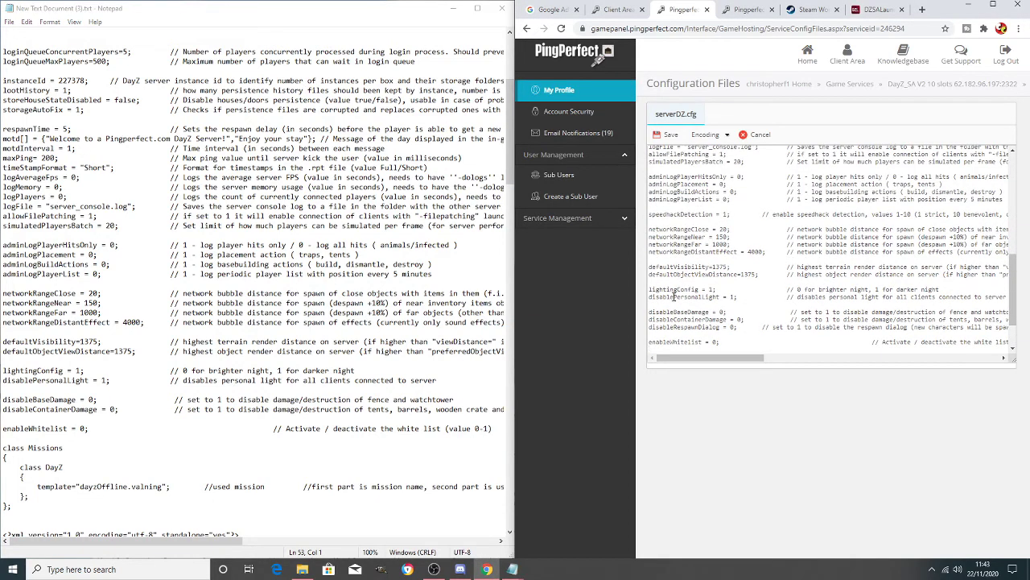
- Review disablePersonalLight and the four serverTime settings (persistent 1, night acceleration 4)
drag(649, 296, 691, 313)
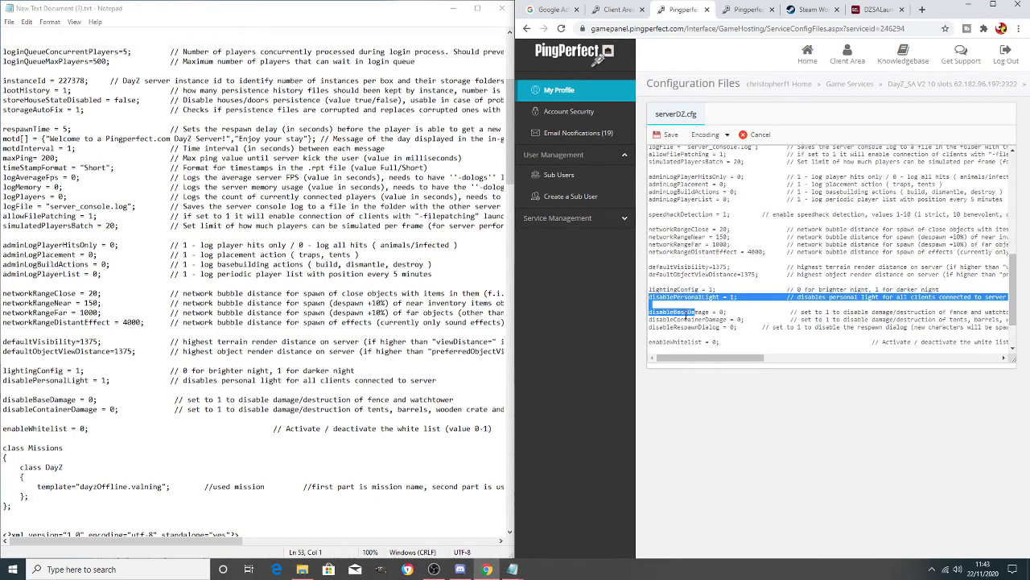
click(740, 292)
scroll(761, 302, up, 1)
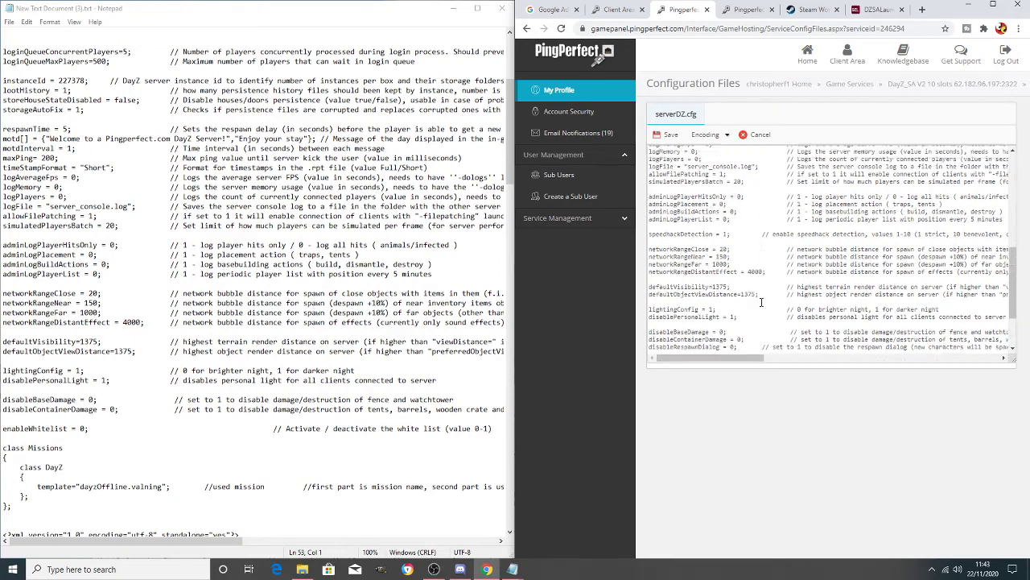
scroll(761, 301, up, 10)
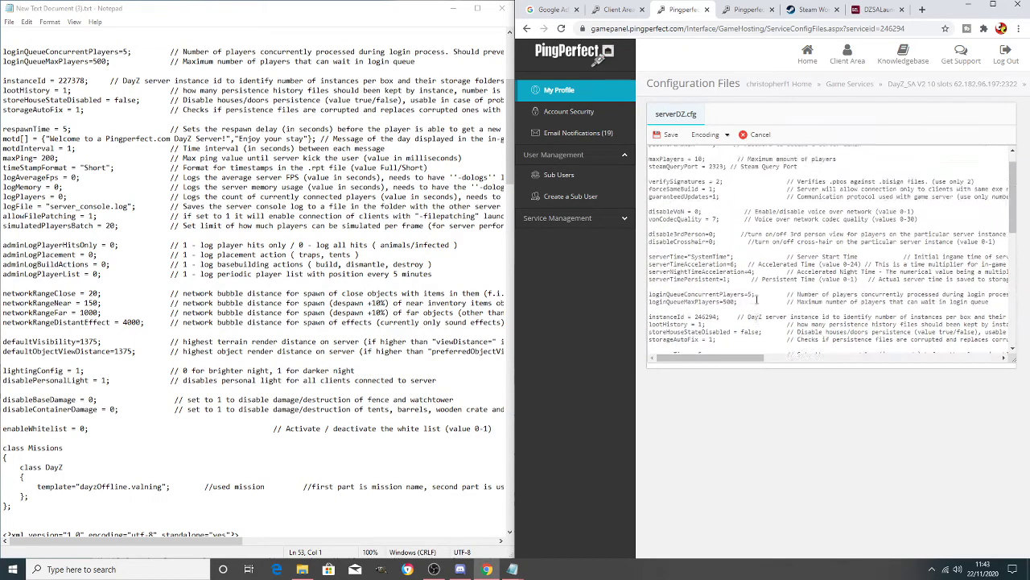
drag(656, 256, 742, 286)
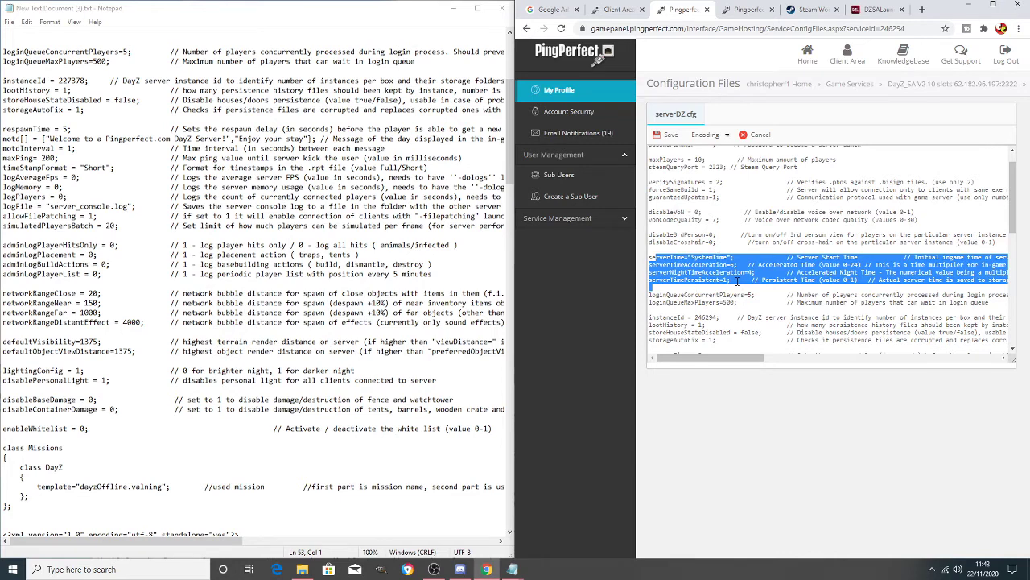
click(738, 264)
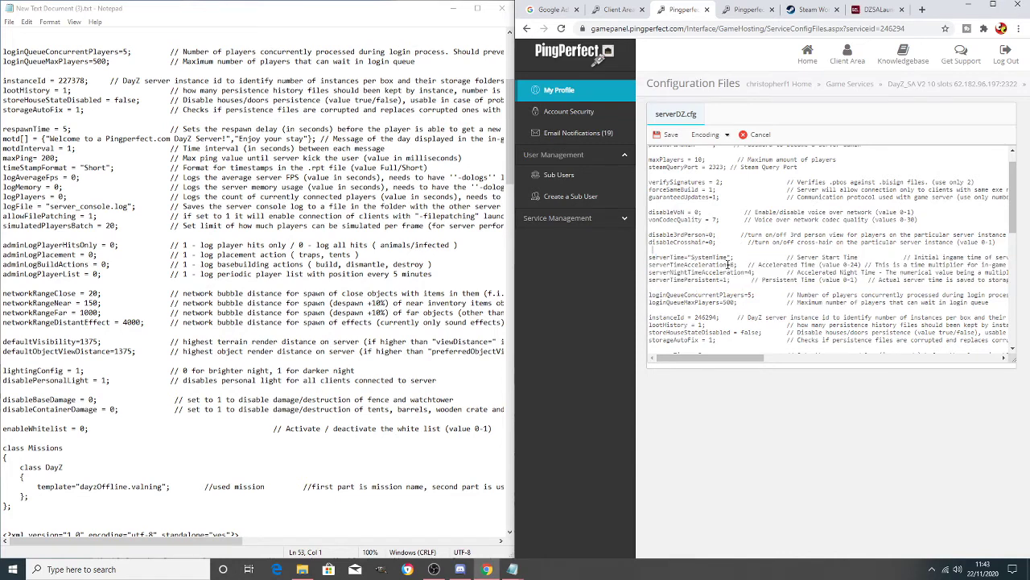
scroll(725, 266, up, 1)
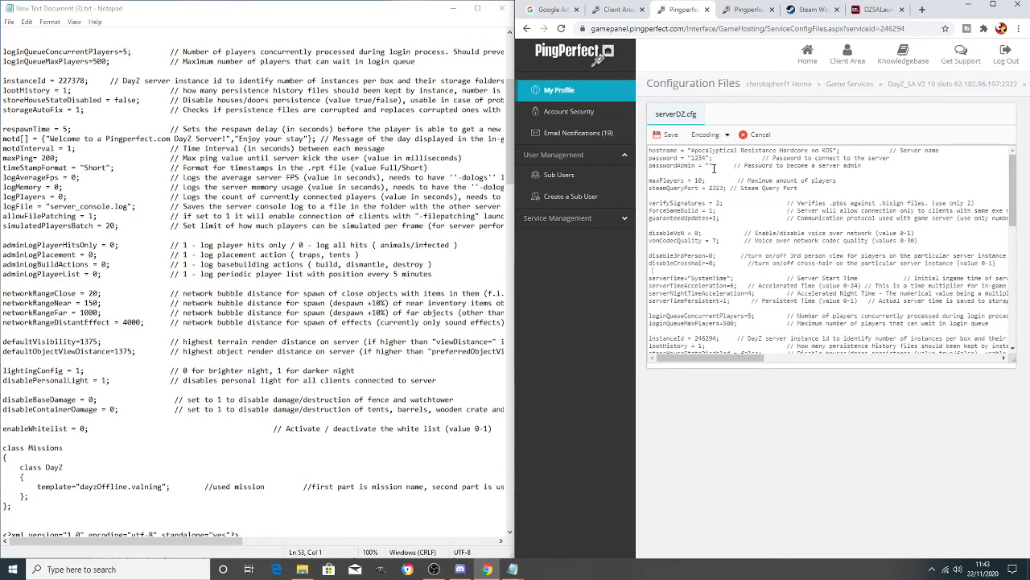
- Save serverDZ.cfg and go back to the DayZ_SA server overview in a maximized browser
click(665, 137)
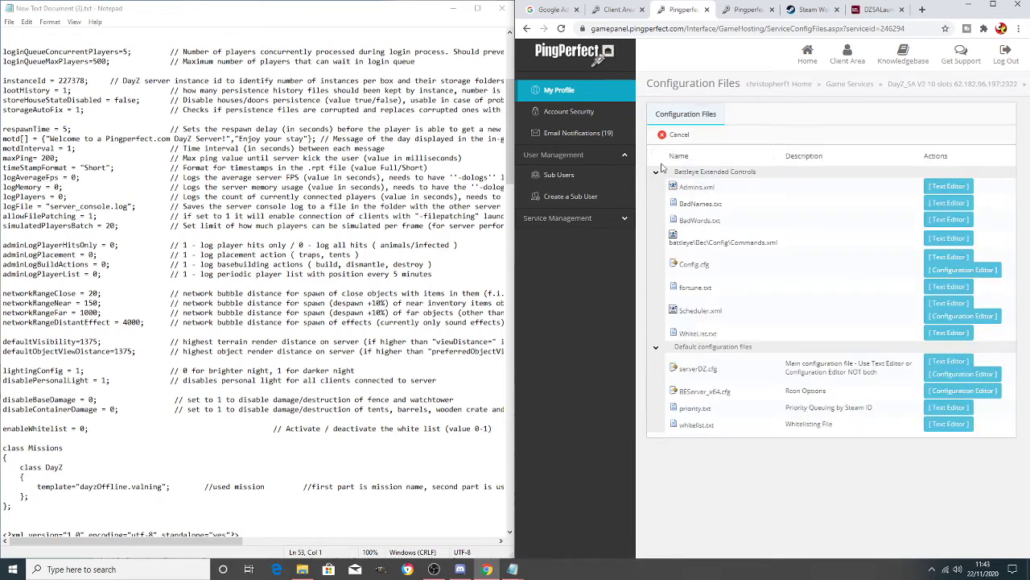
click(993, 5)
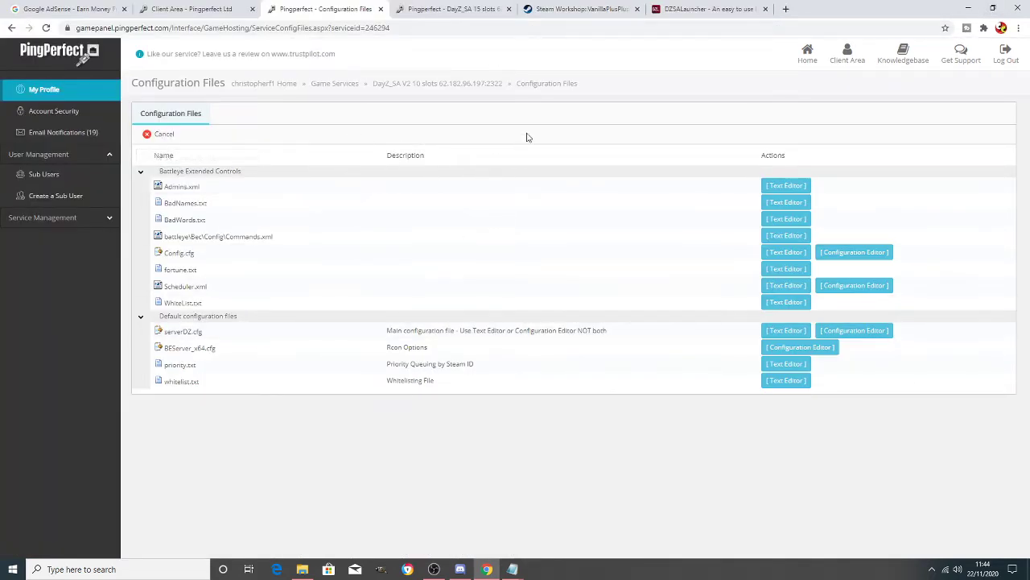
click(488, 85)
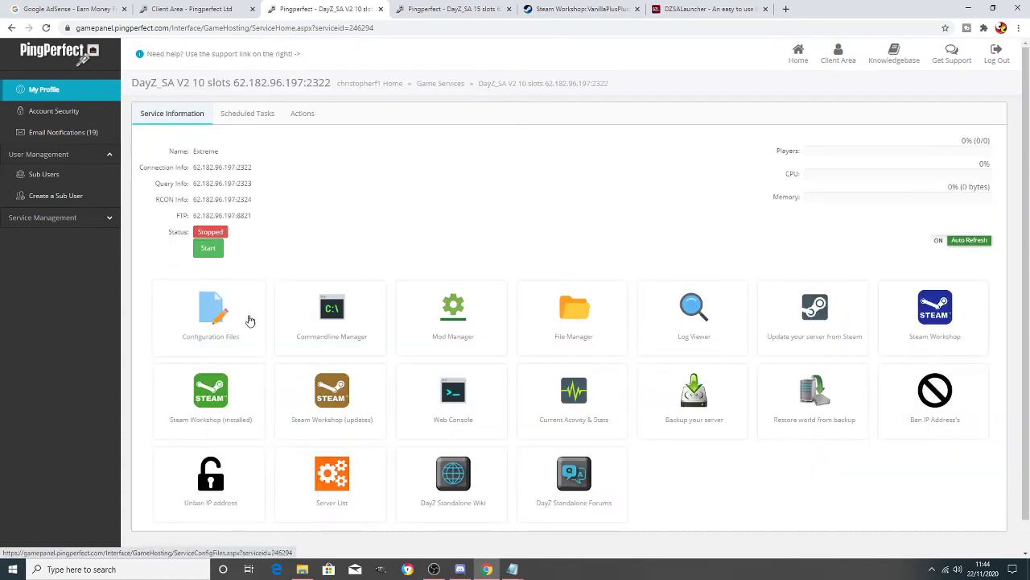
- Start the server, stop it again, and open its Configuration Files list
click(214, 253)
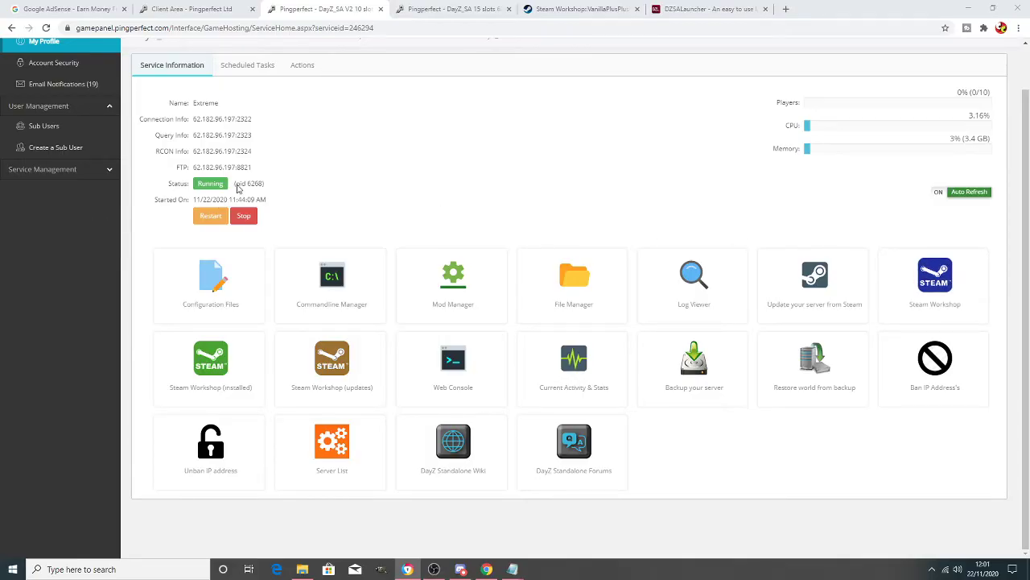
click(243, 215)
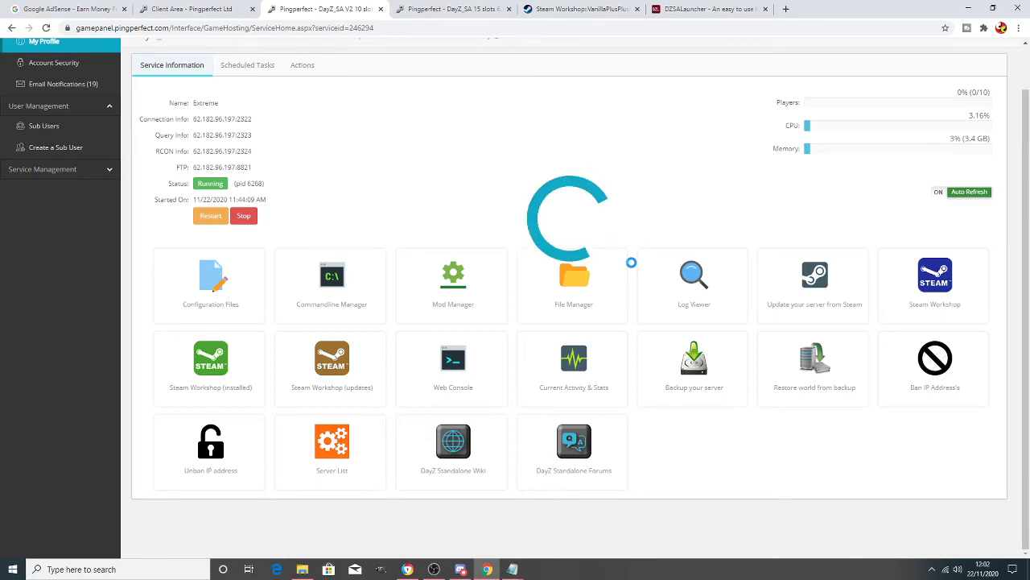
click(228, 292)
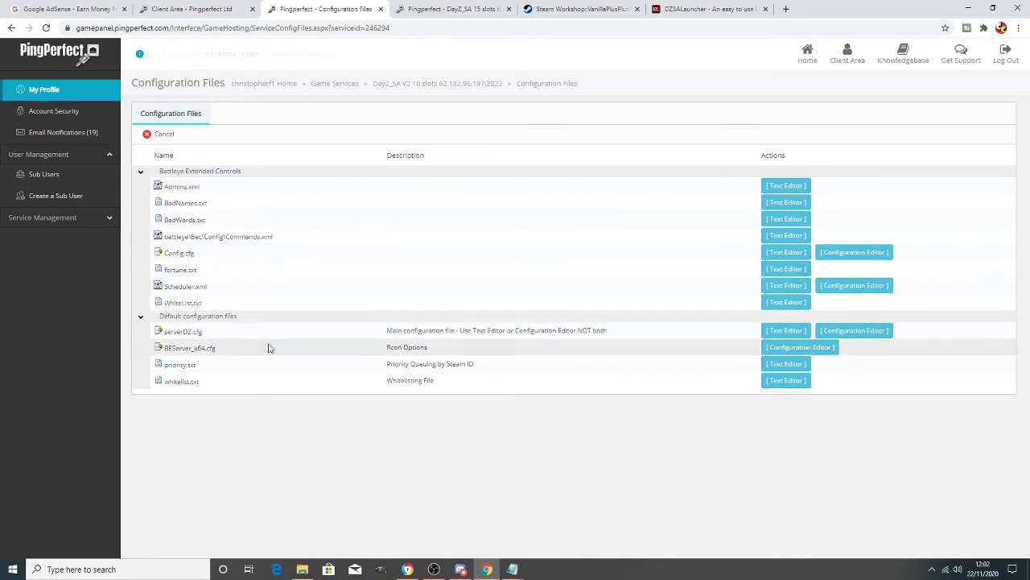
- Save the RCon password in BEServer_x64.cfg's Configuration Editor and return to the overview
click(800, 347)
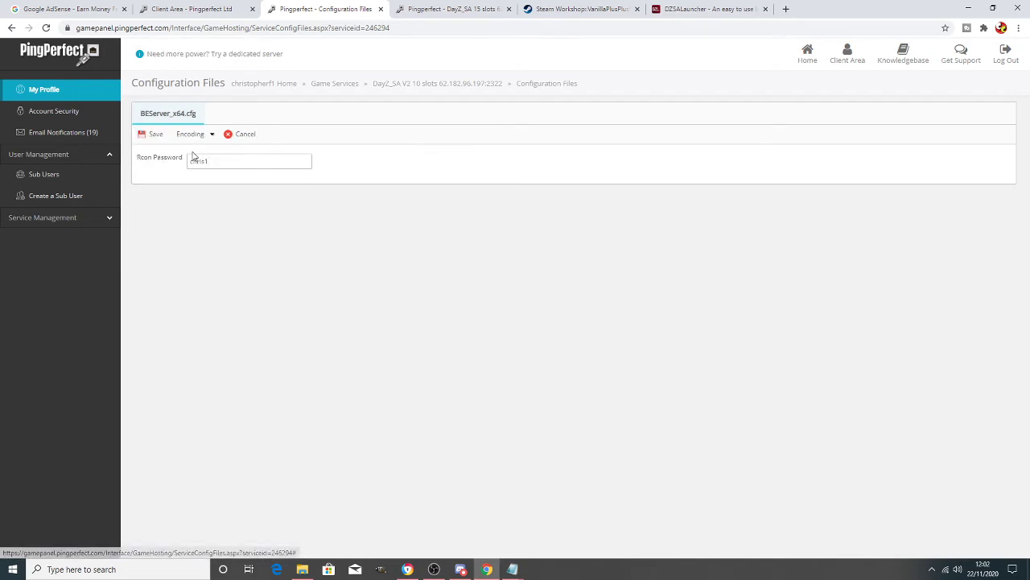
click(149, 133)
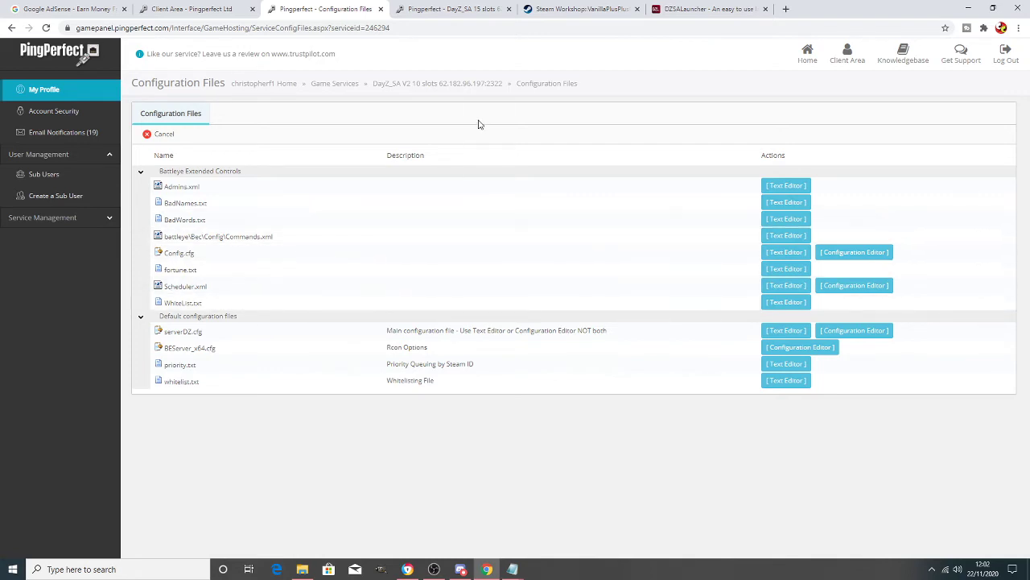
click(440, 86)
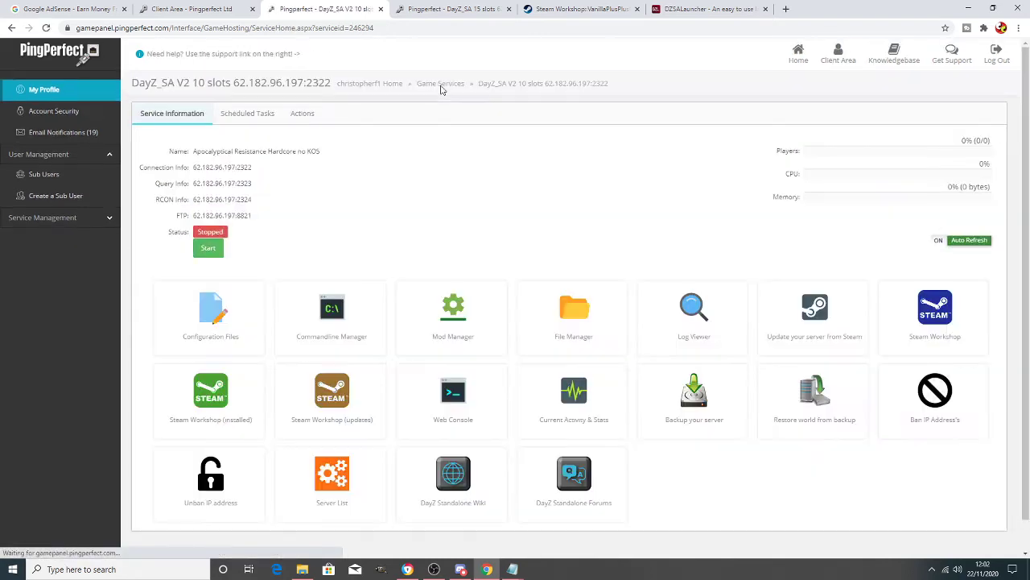
- Delete the active BEServer .cfg file from the battleye folder in the file manager
click(584, 313)
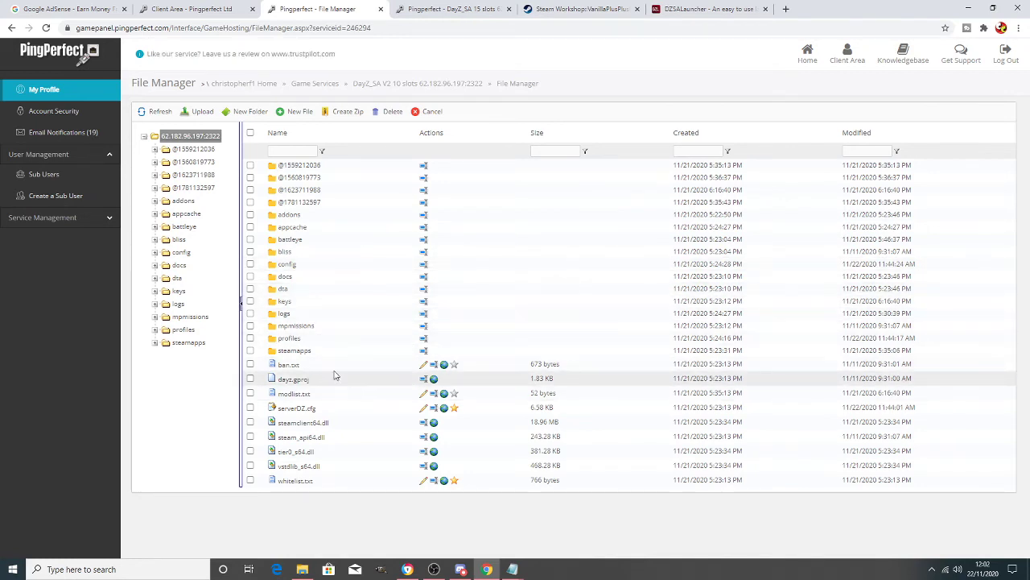
click(290, 239)
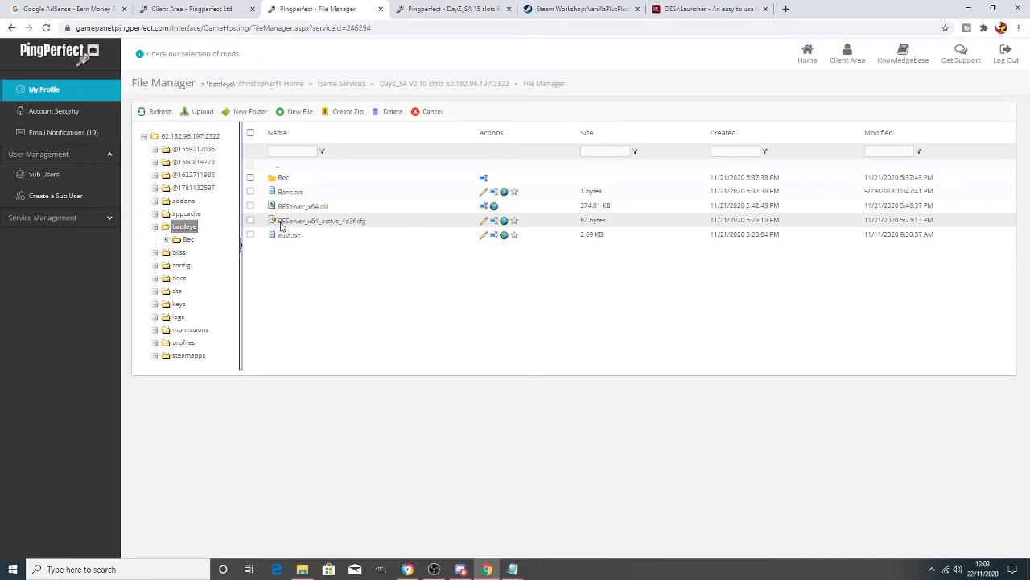
click(393, 114)
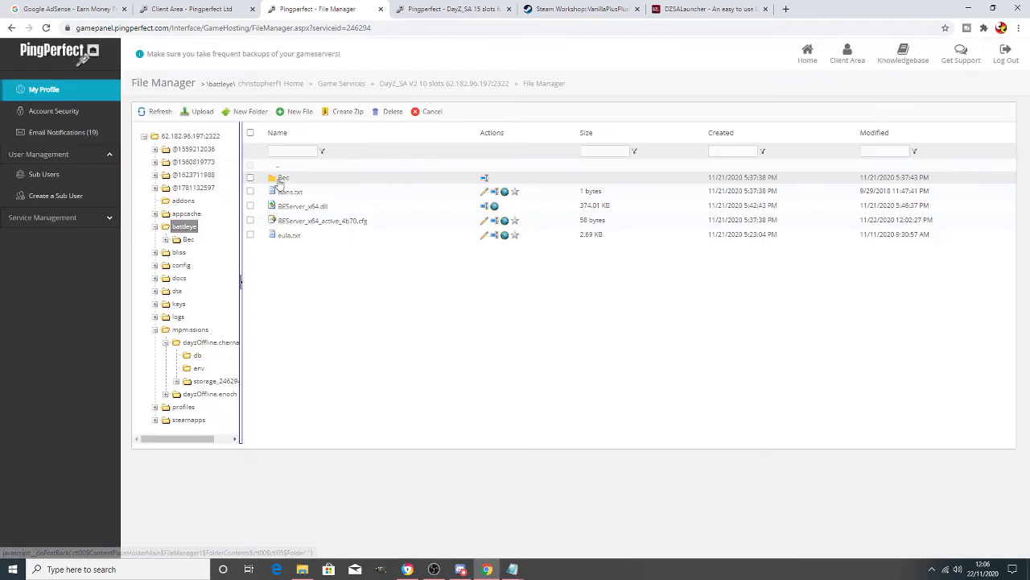
double_click(281, 179)
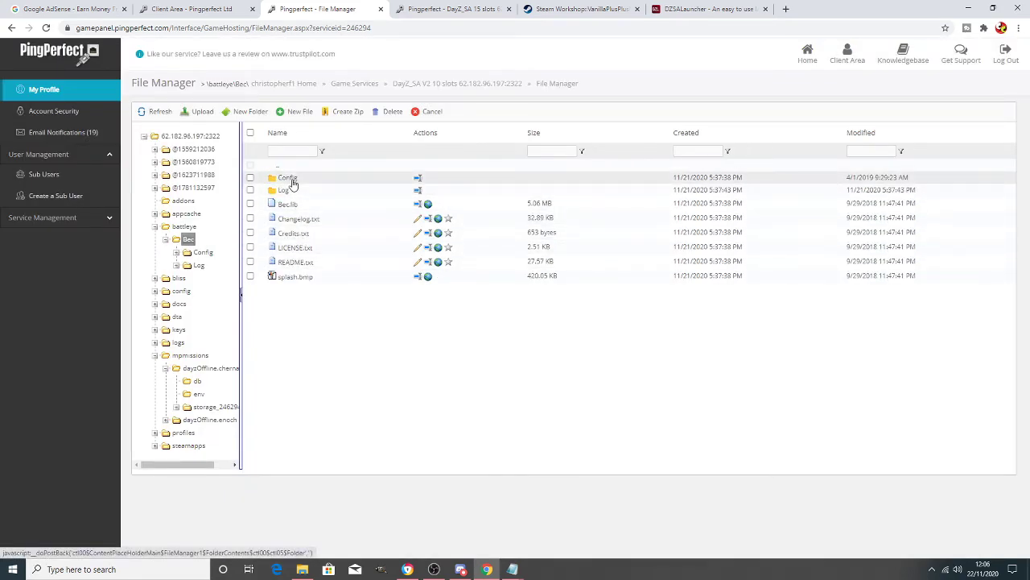
- Open Bec\Config\Scheduler.xml in the editor and scroll through its example scheduler jobs
click(291, 178)
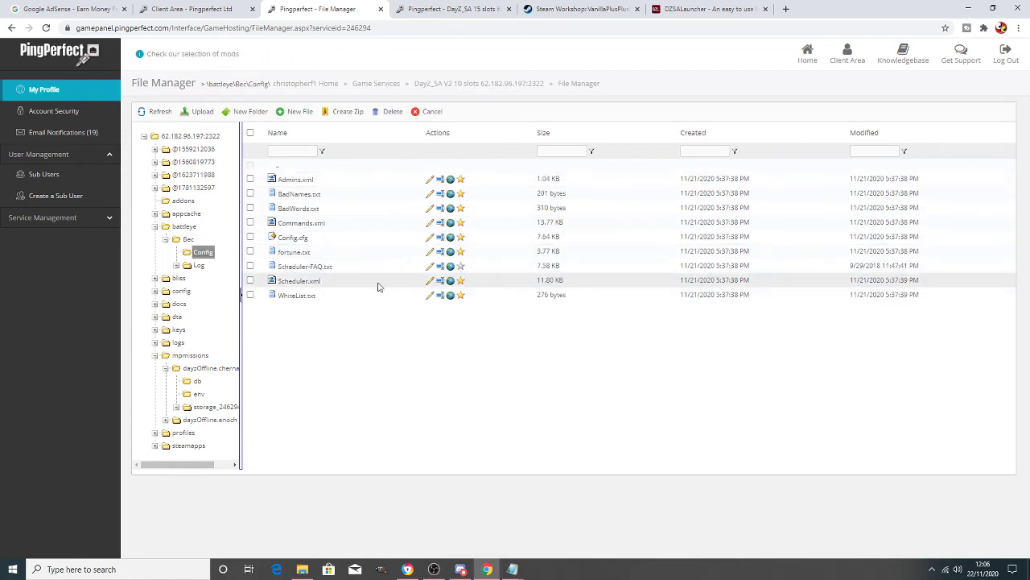
click(429, 281)
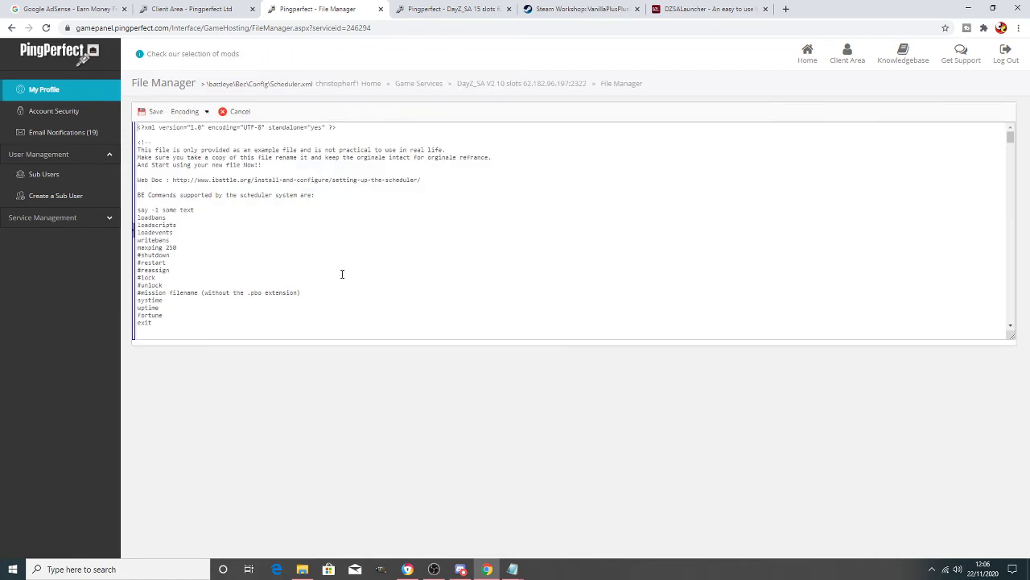
scroll(309, 198, down, 10)
scroll(308, 198, up, 10)
scroll(308, 198, down, 15)
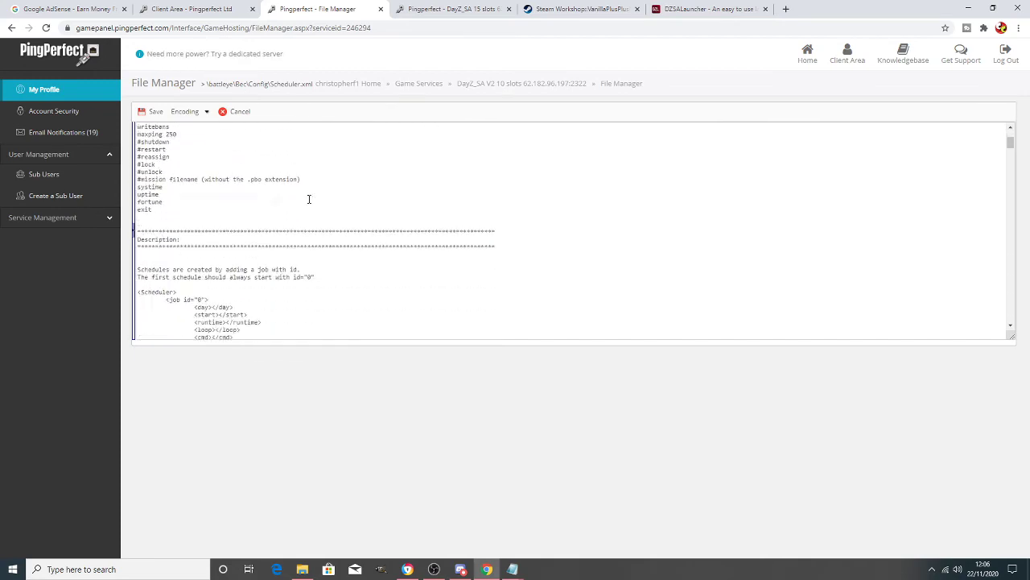
scroll(309, 199, down, 15)
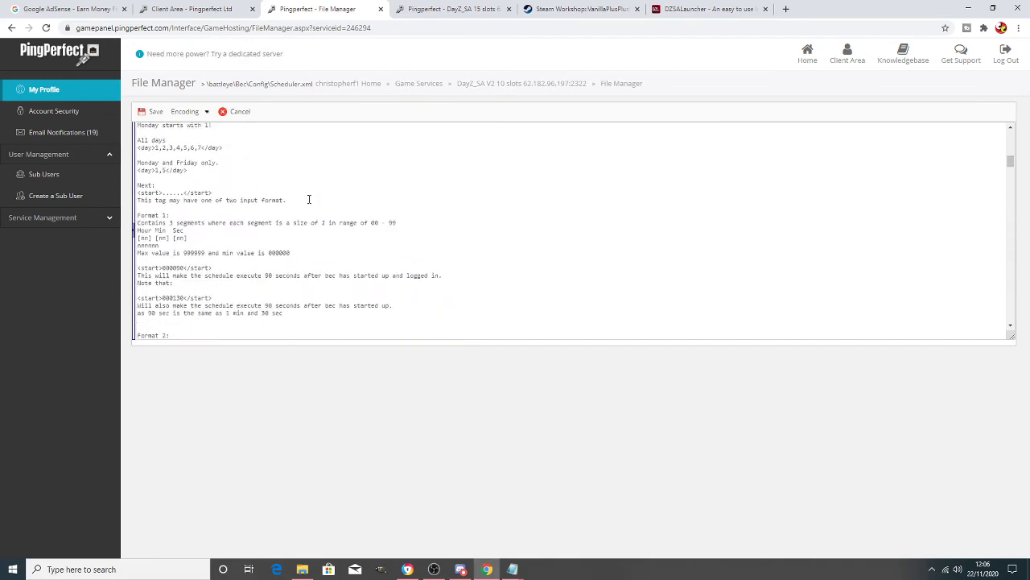
scroll(308, 199, down, 15)
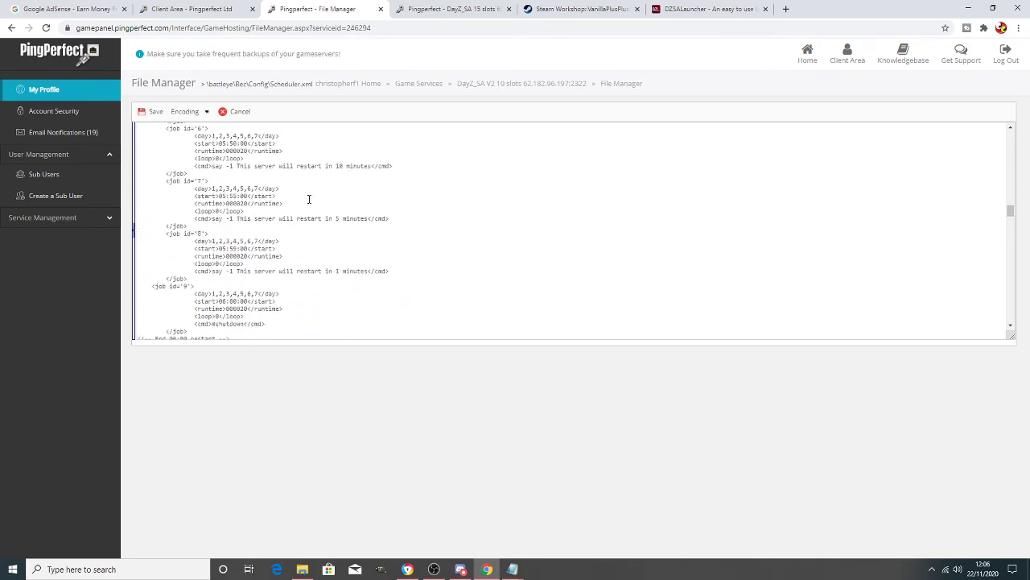
scroll(309, 206, down, 15)
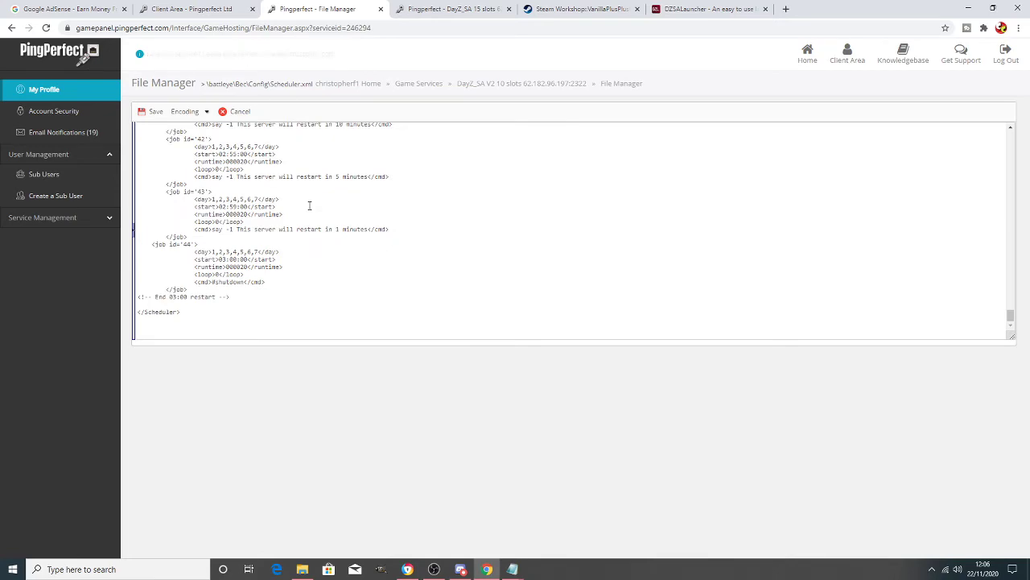
scroll(309, 206, up, 10)
scroll(309, 205, up, 15)
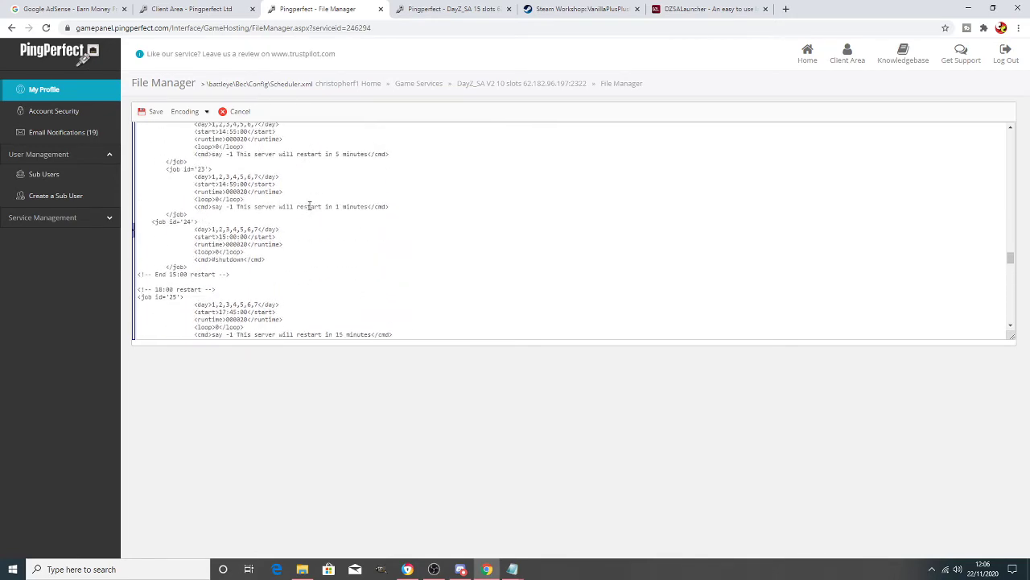
scroll(309, 205, up, 15)
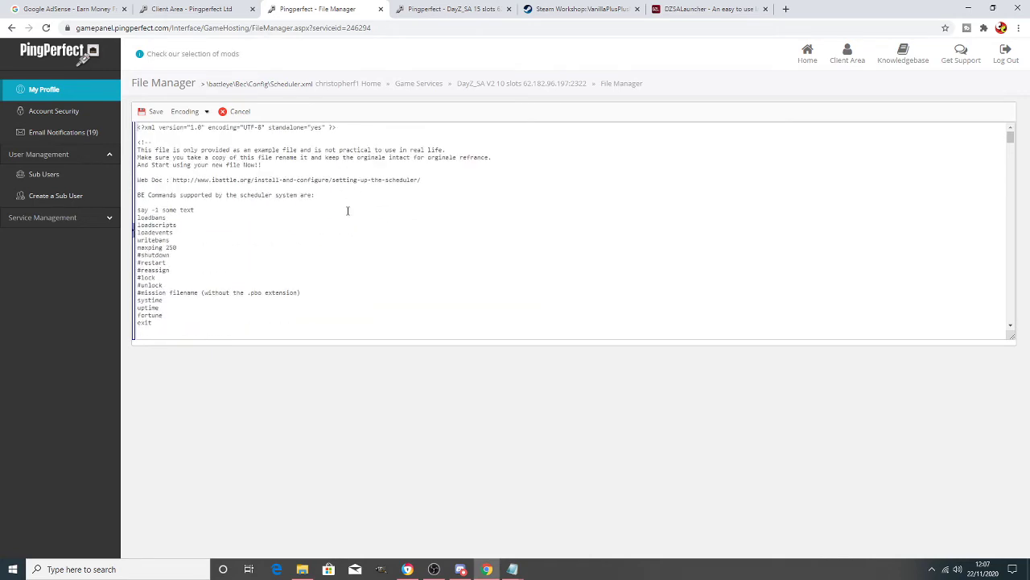
scroll(348, 211, down, 5)
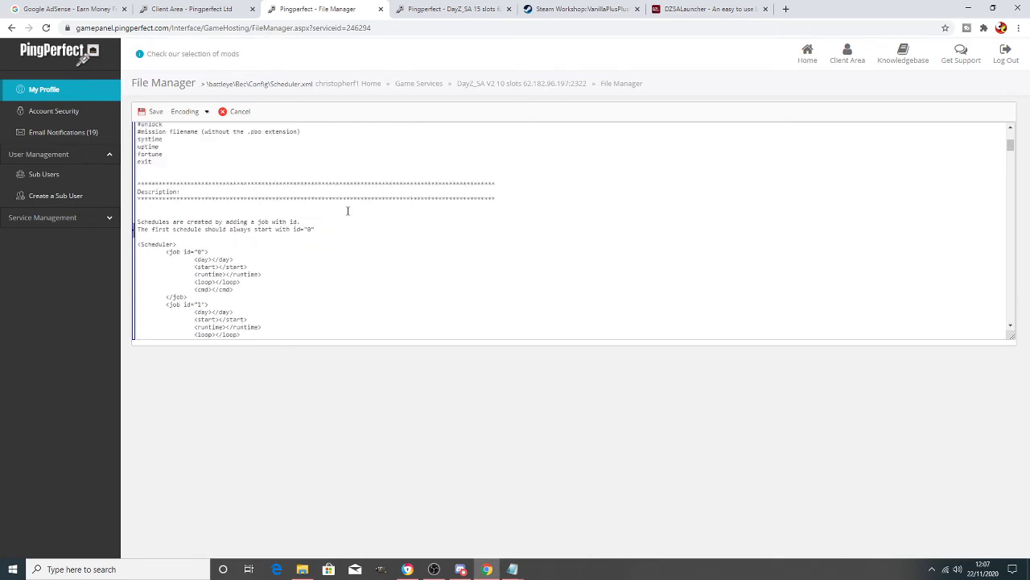
scroll(348, 211, down, 4)
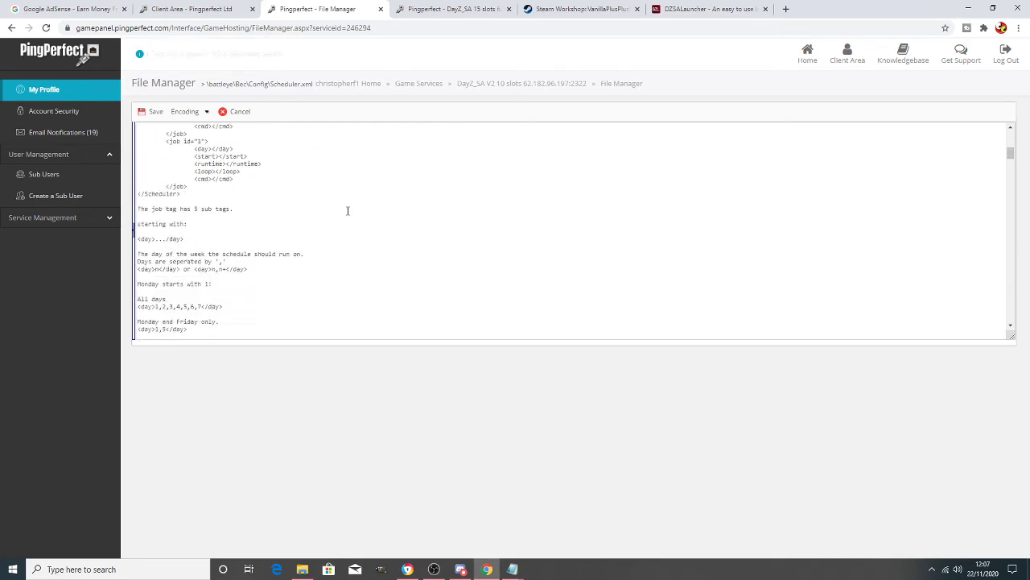
scroll(355, 211, up, 8)
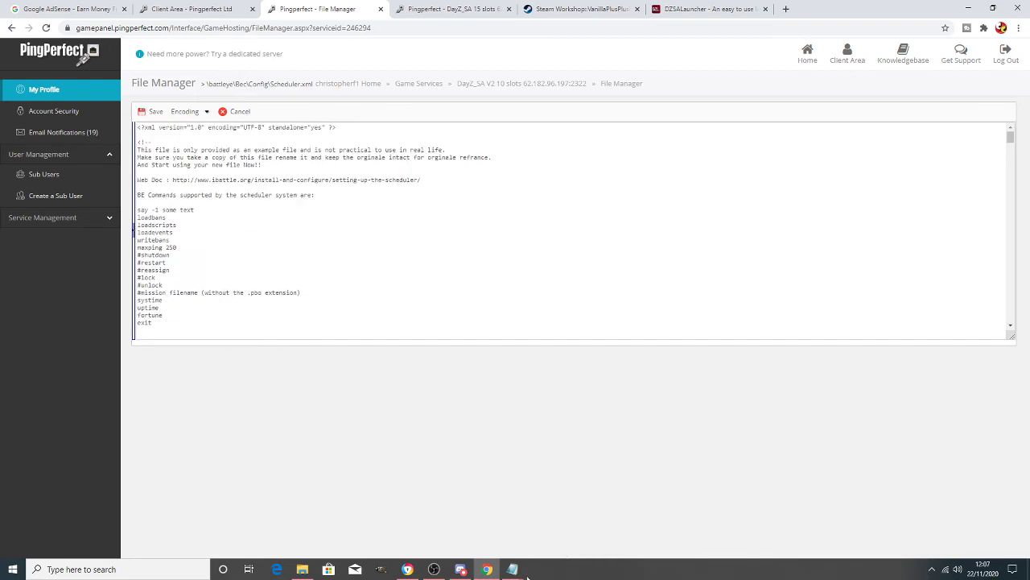
- Close the chero files (4).txt notes in Notepad
mouse_move(519, 571)
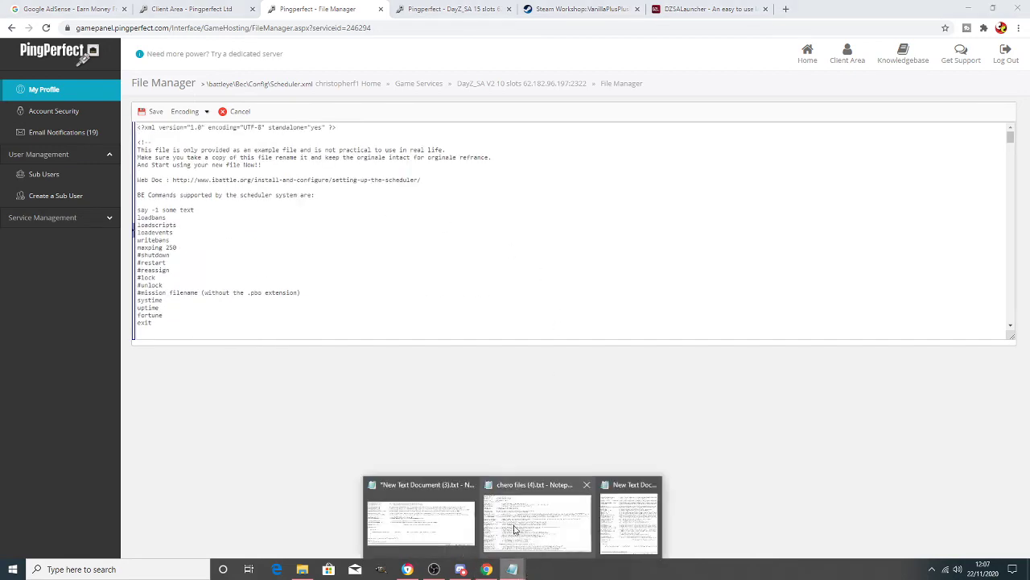
click(515, 529)
scroll(341, 296, down, 8)
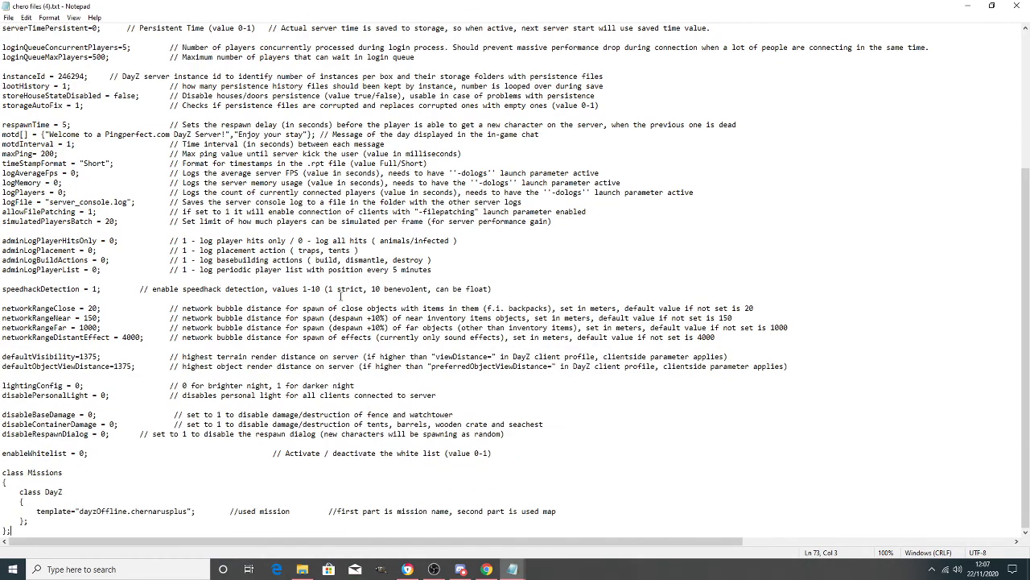
scroll(344, 304, up, 7)
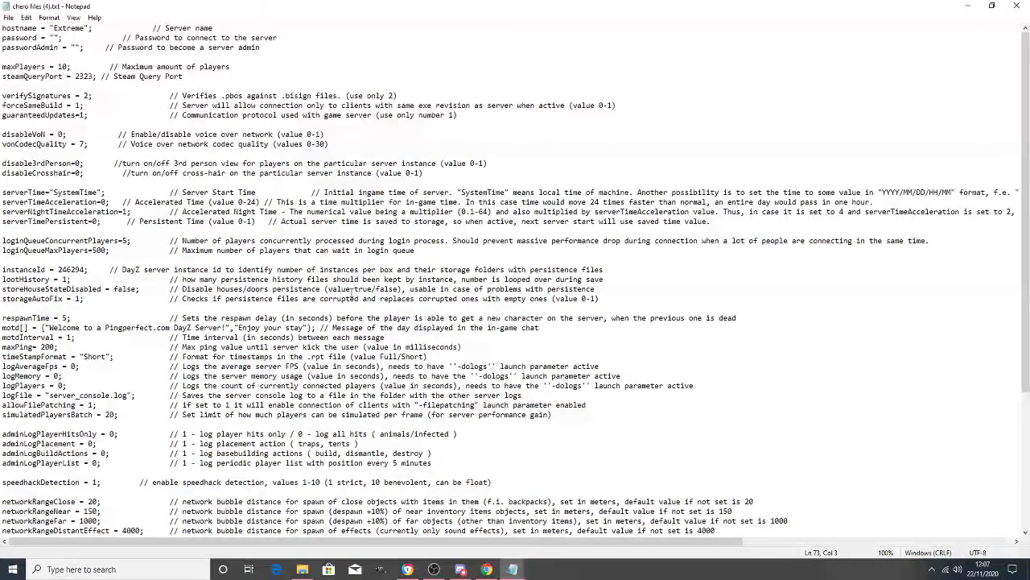
click(1017, 5)
- Select the restart-schedule XML from <?xml to </Scheduler> in New Text Document (3)
mouse_move(525, 565)
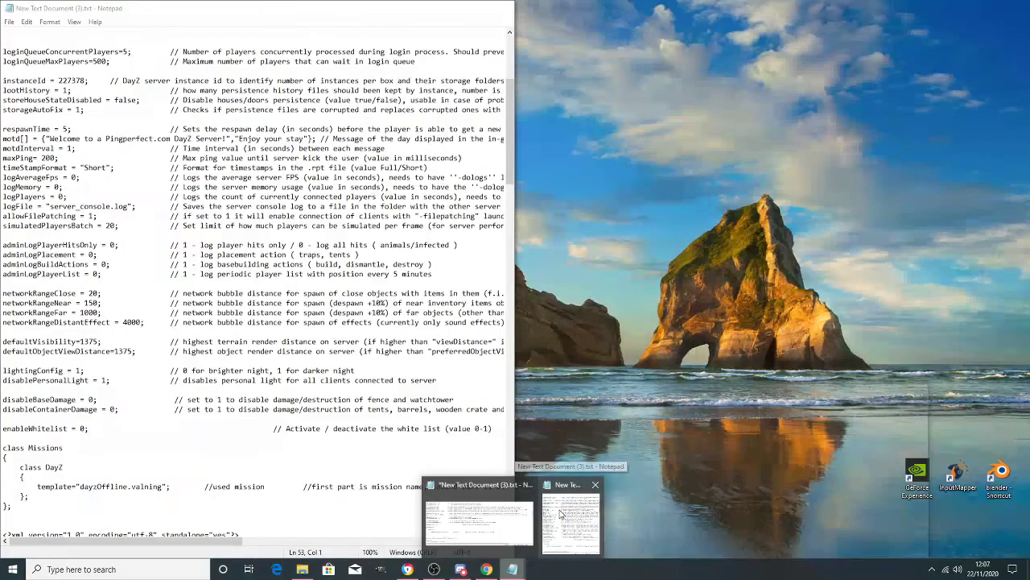
click(561, 513)
scroll(391, 345, down, 5)
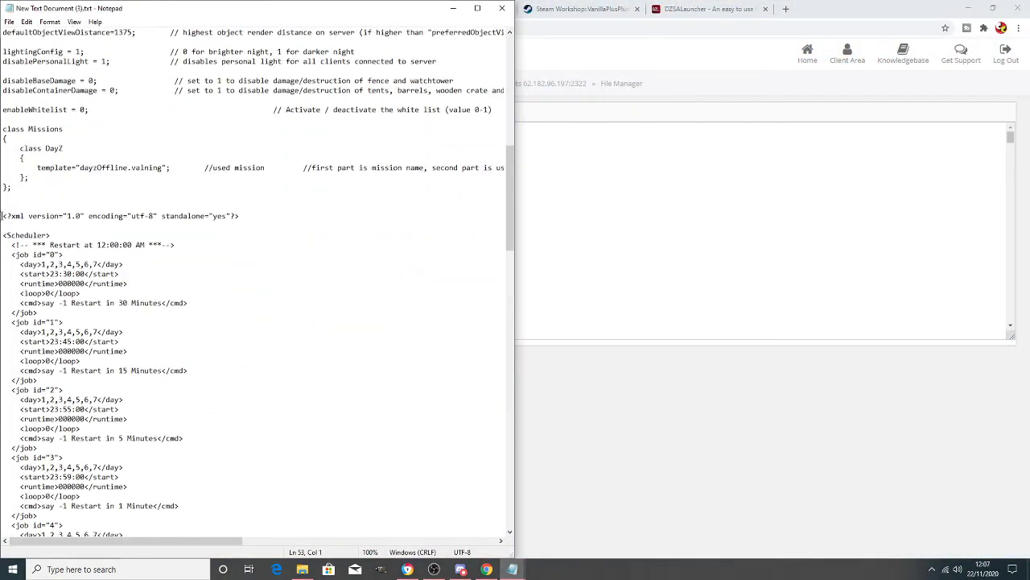
drag(2, 215, 263, 526)
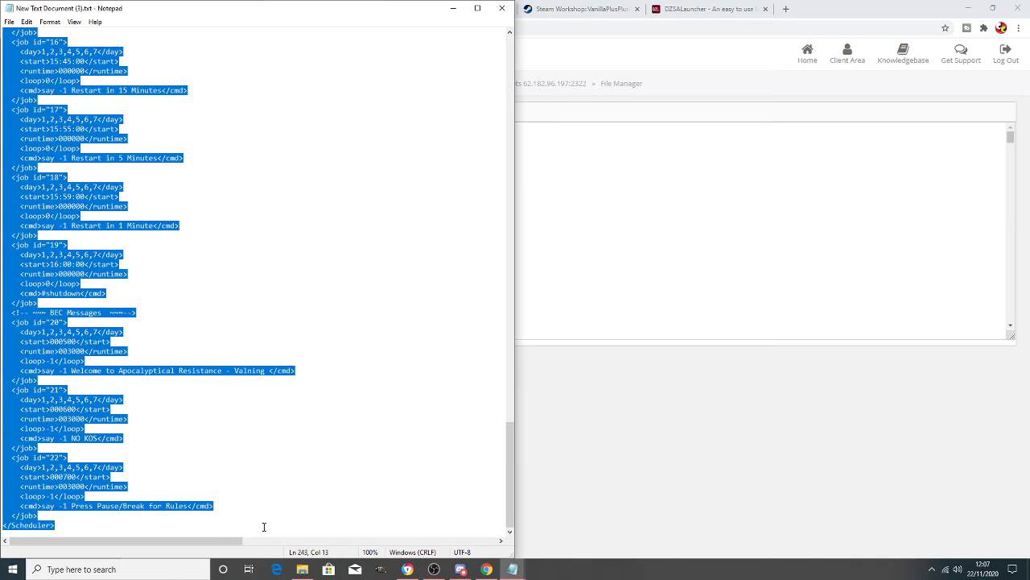
click(609, 282)
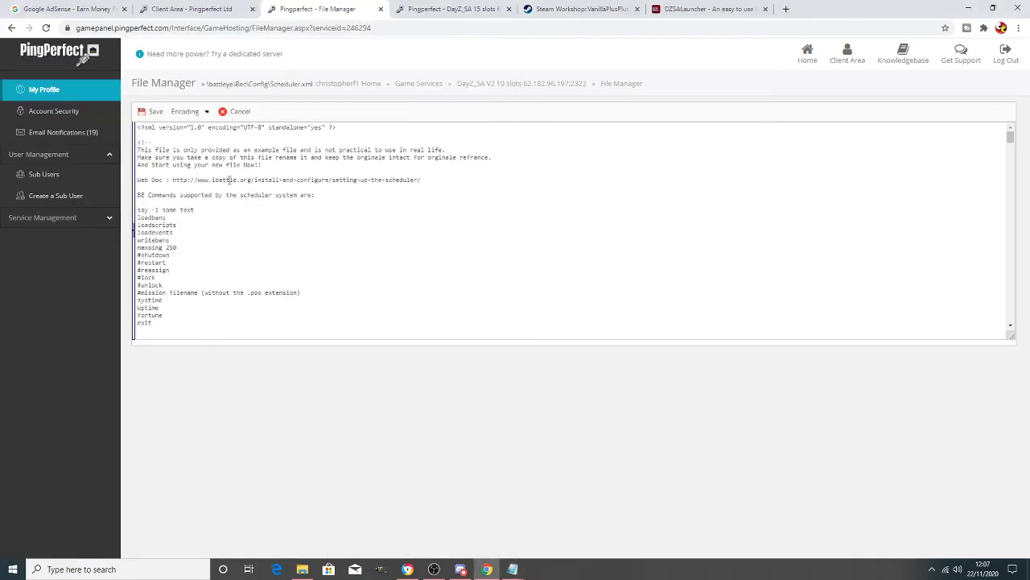
- Replace Scheduler.xml with the pasted restart schedule, end the welcome message in 'Hardcore', and save
drag(135, 126, 343, 460)
key(ctrl+v)
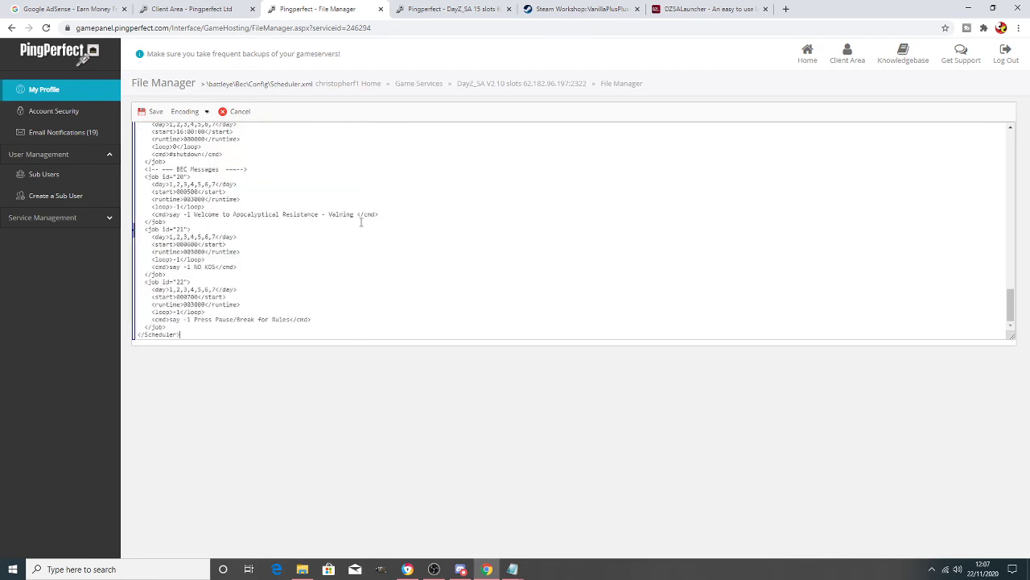
scroll(381, 262, up, 5)
scroll(378, 262, down, 2)
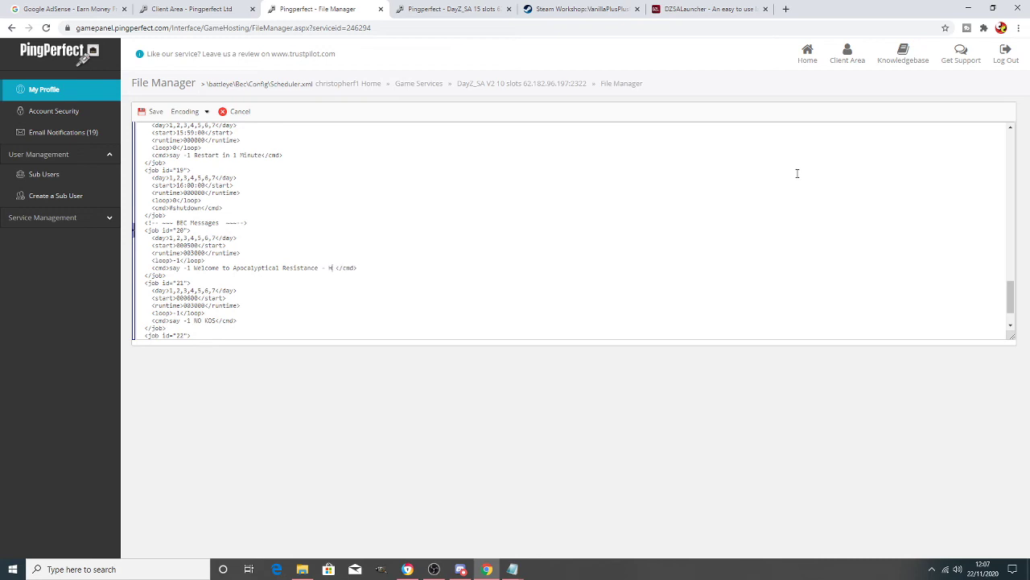
text(rdcore)
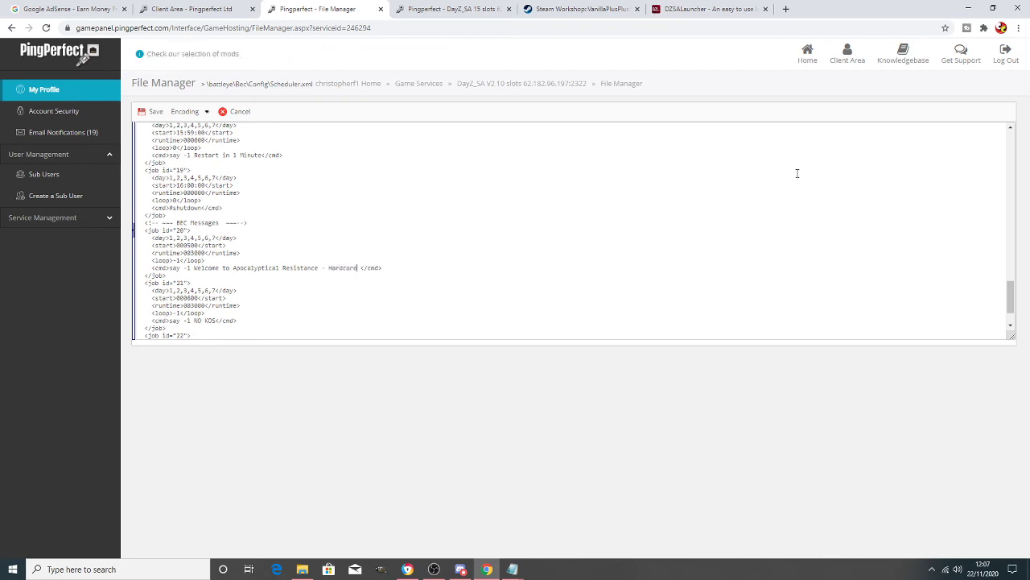
scroll(355, 253, up, 4)
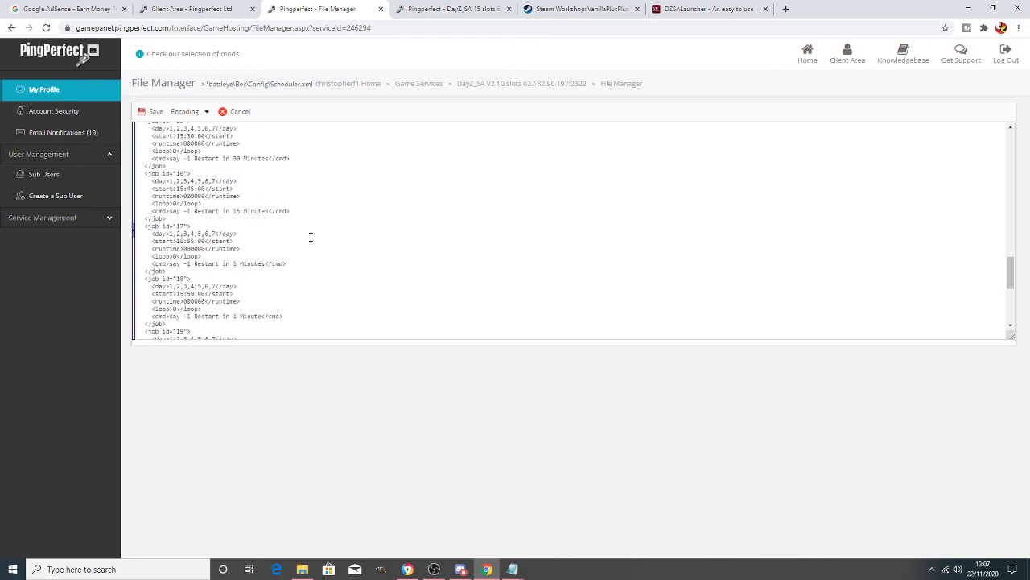
scroll(311, 237, up, 5)
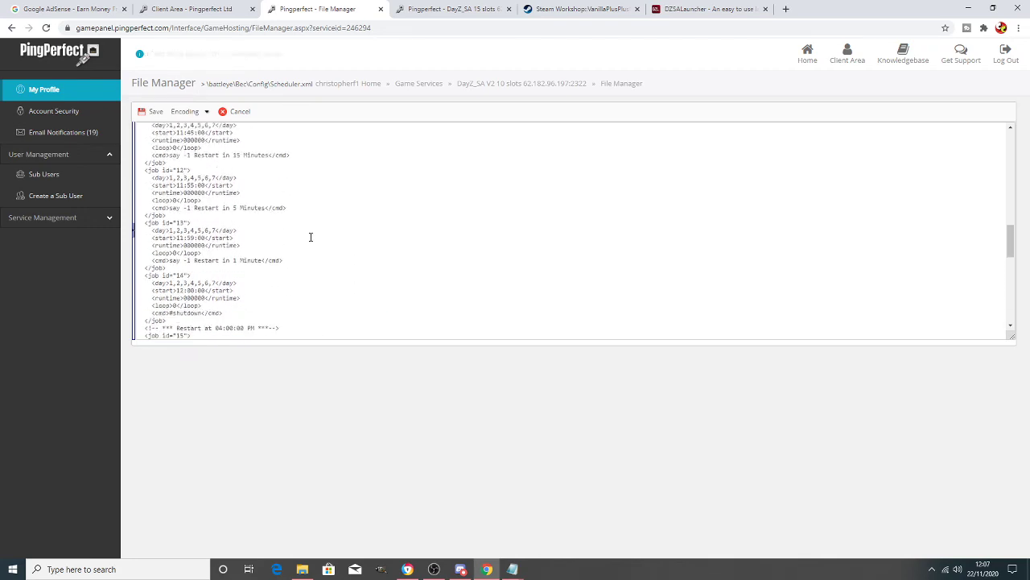
scroll(311, 237, up, 6)
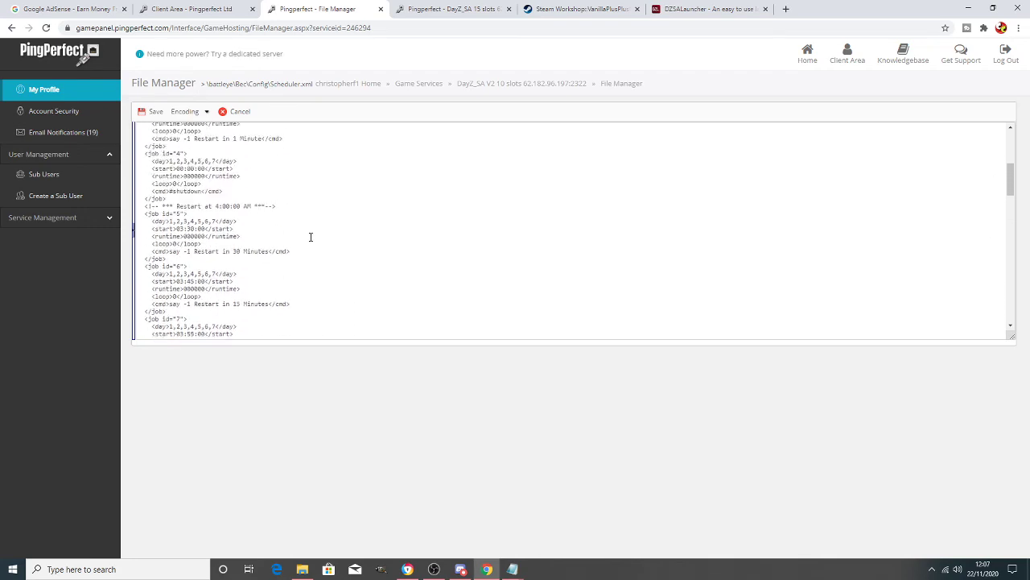
click(152, 111)
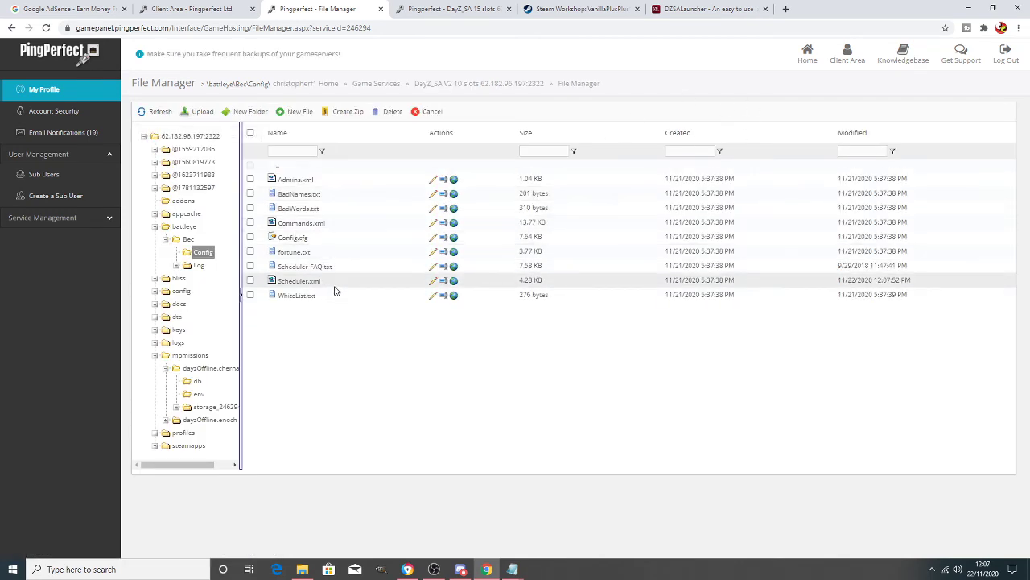
- Restart the Hardcore no KOS DayZ server from its service overview page
click(473, 85)
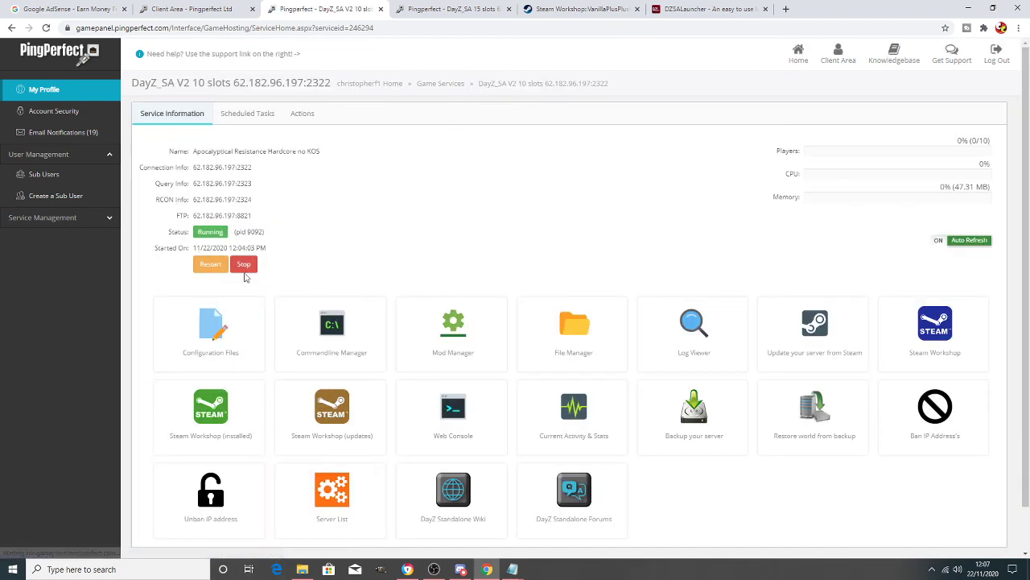
click(205, 260)
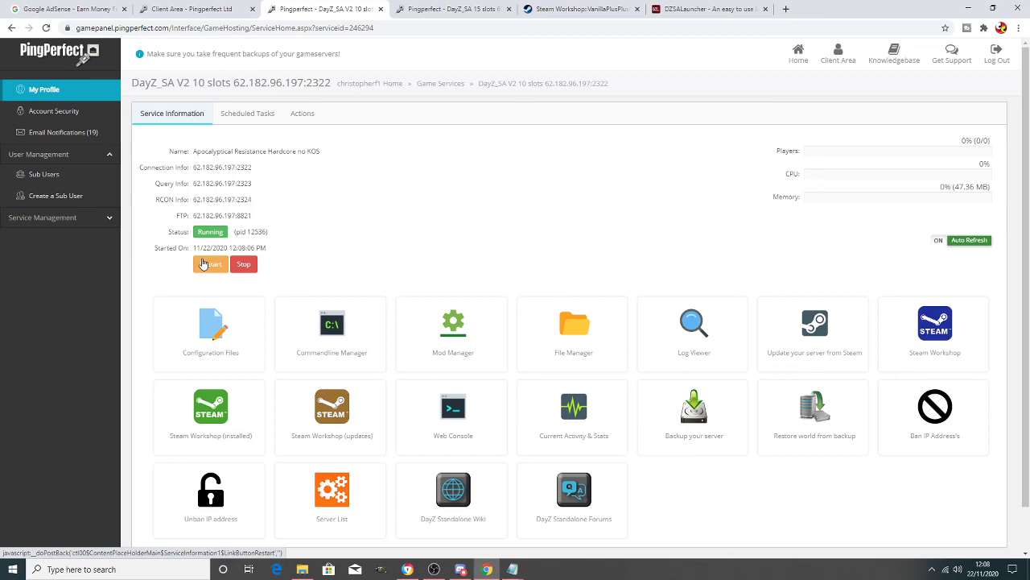
click(434, 569)
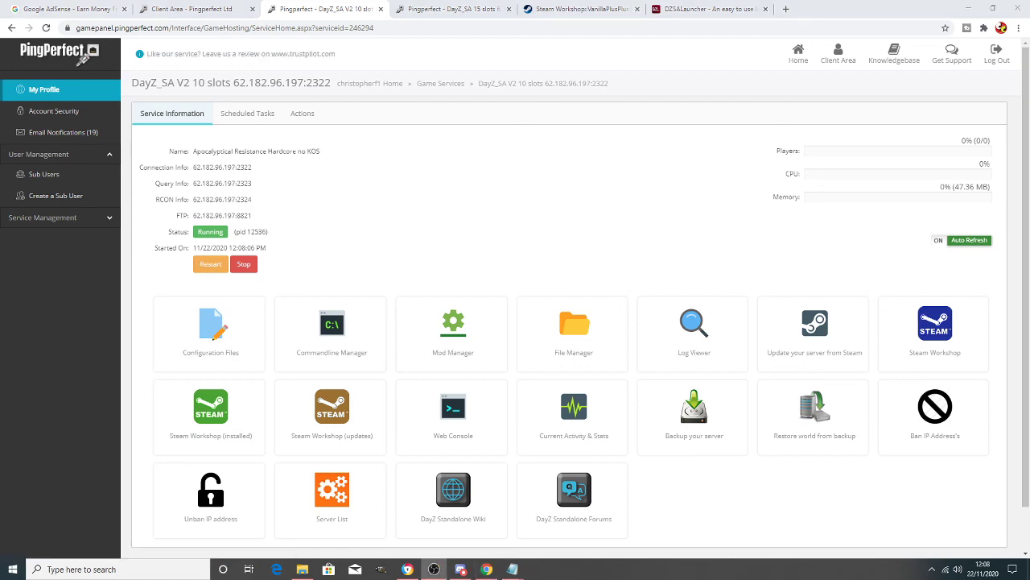